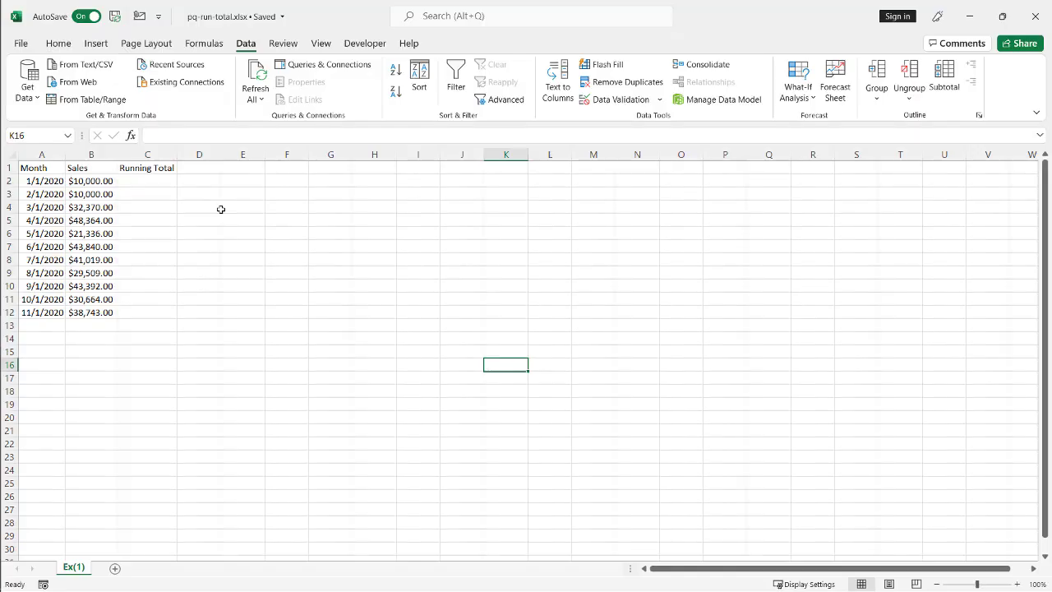
- Start the running total by entering =B2 in cell C2
click(164, 179)
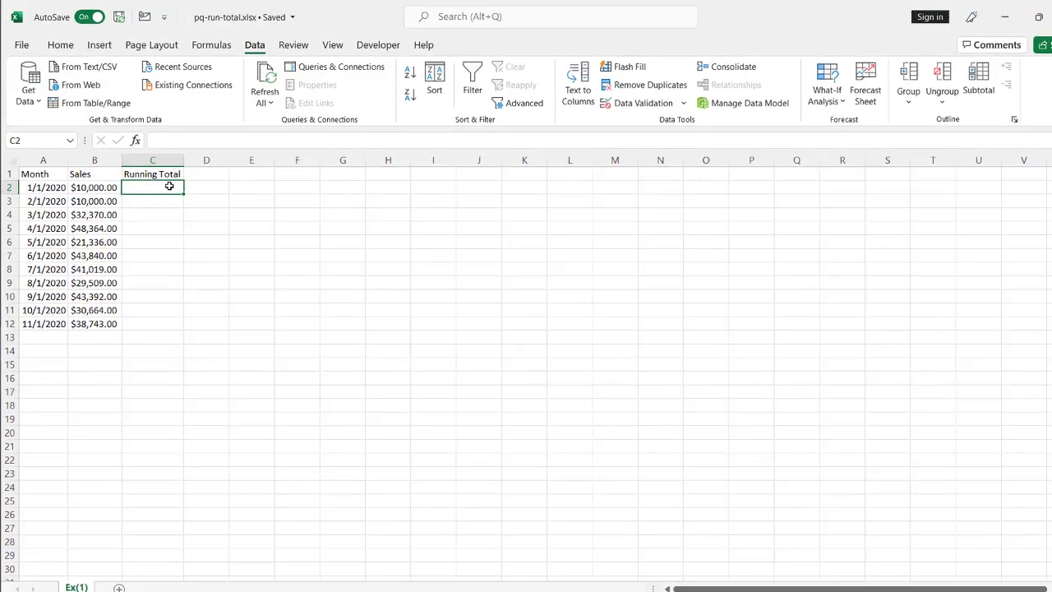
text(=)
key(BackSpace)
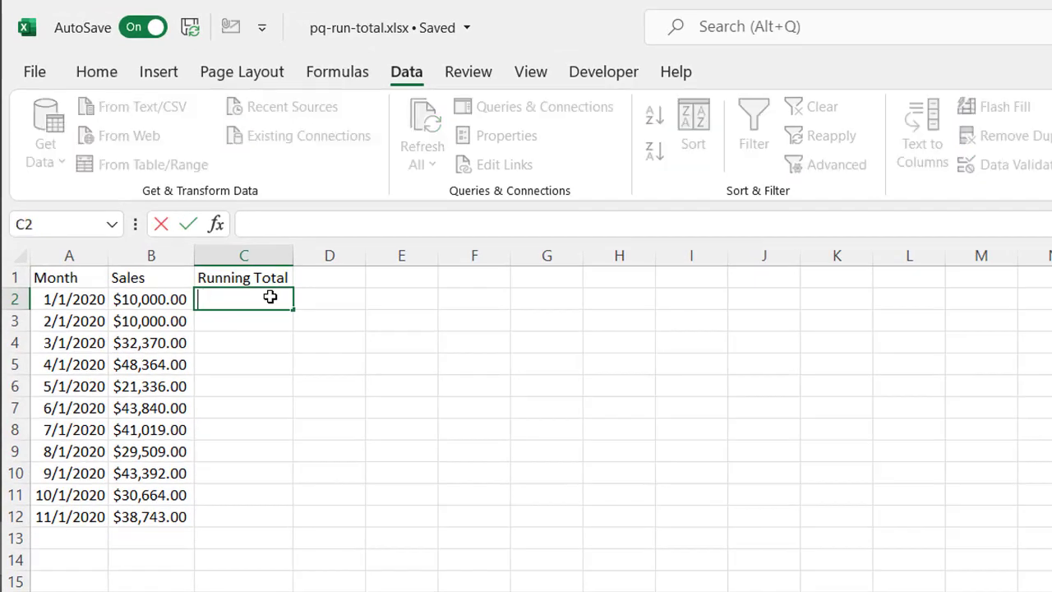
text(=)
click(146, 296)
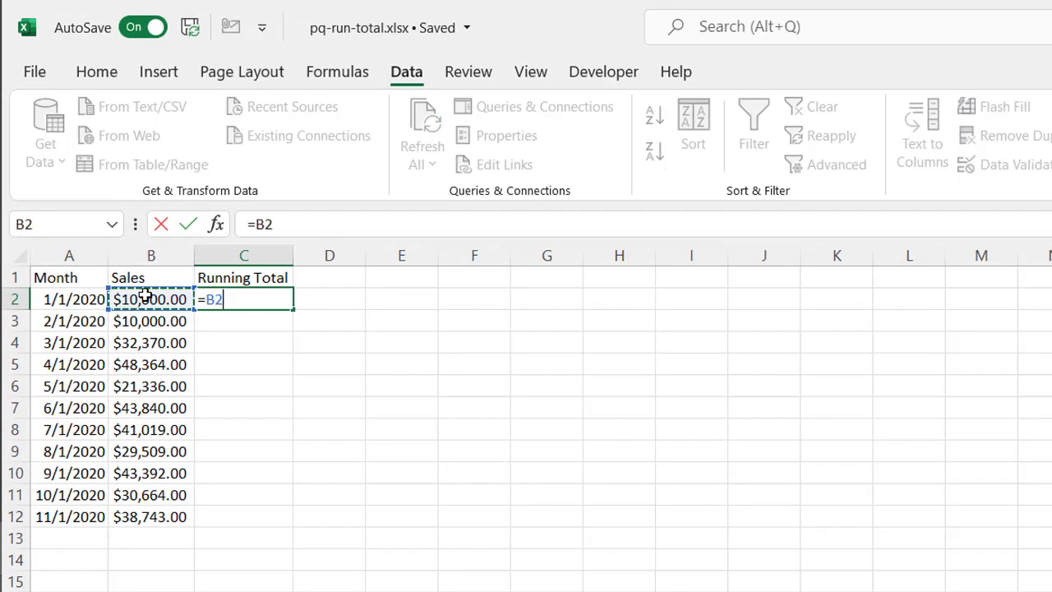
key(Return)
- Enter =B3+C2 in C3 and fill it down to row 12
text(=)
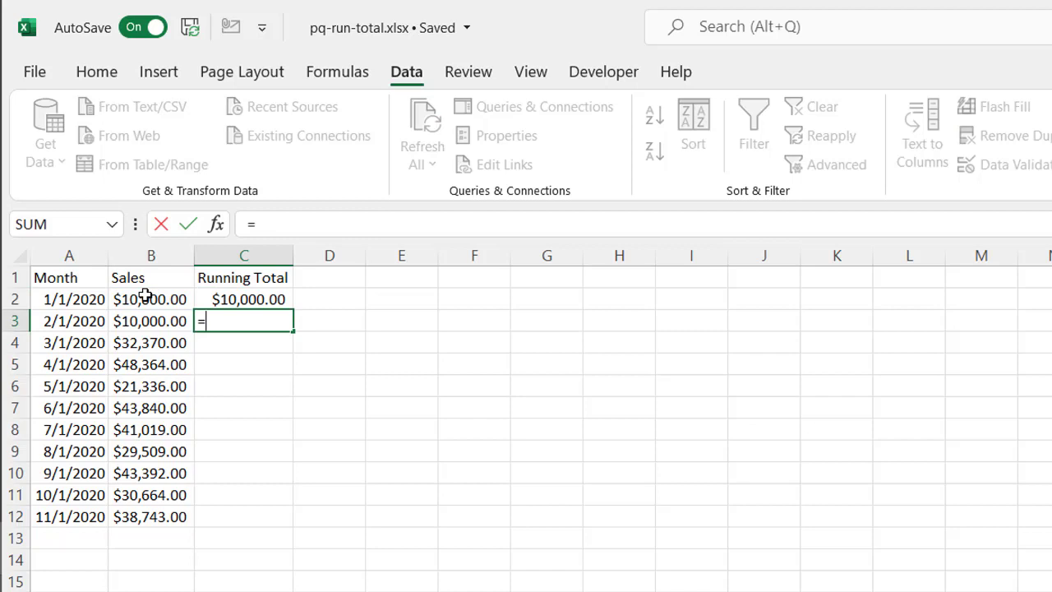
click(148, 322)
text(+)
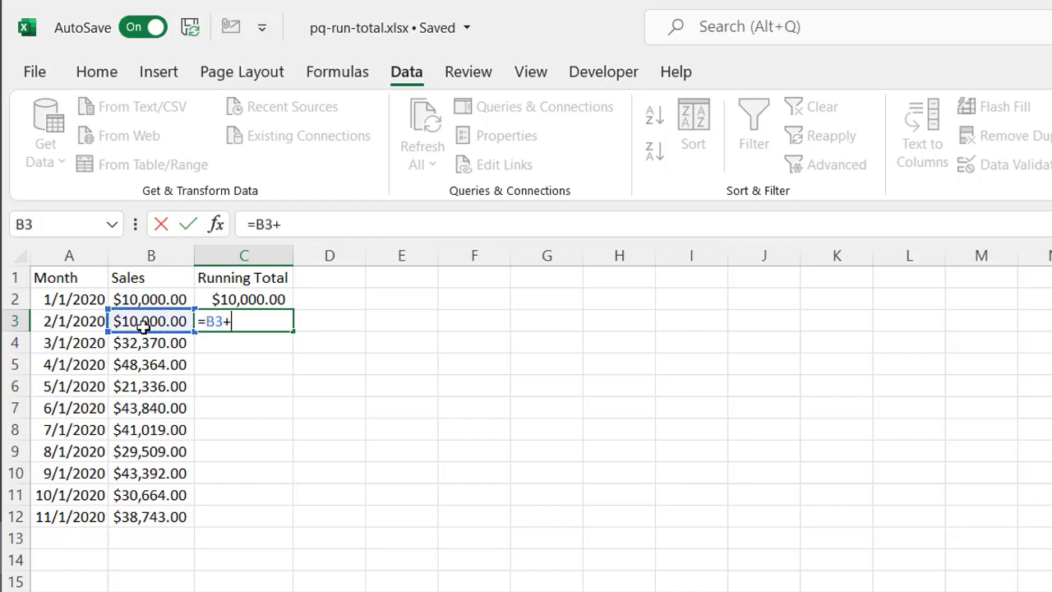
click(243, 298)
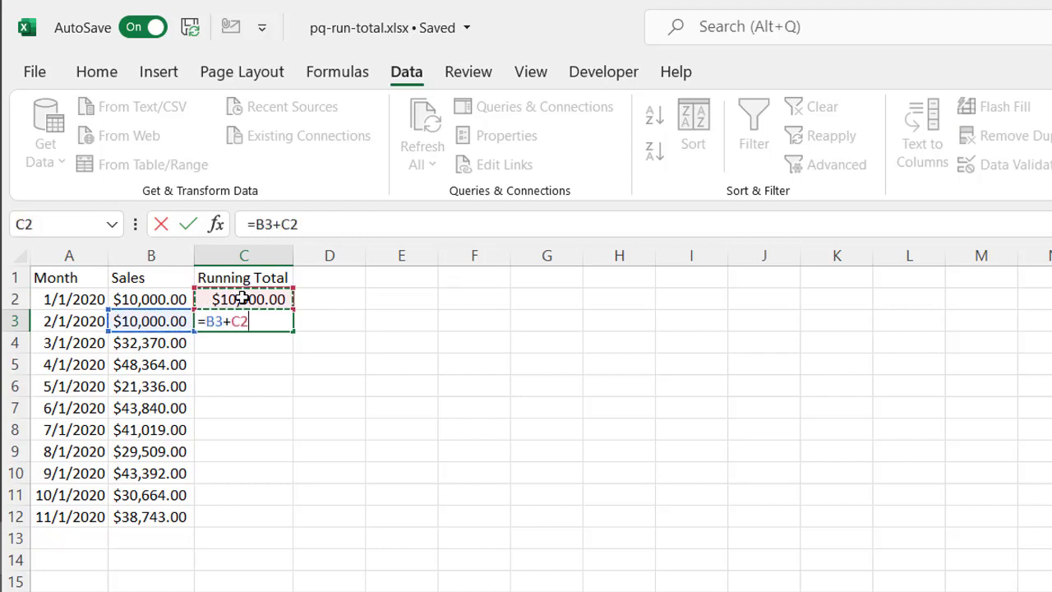
key(Return)
click(249, 321)
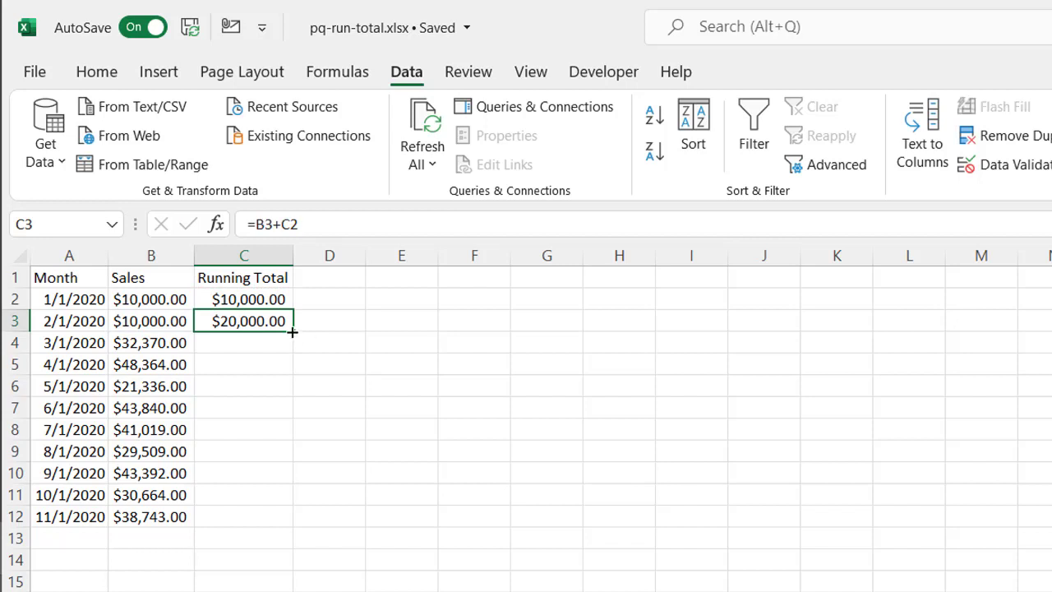
double_click(292, 332)
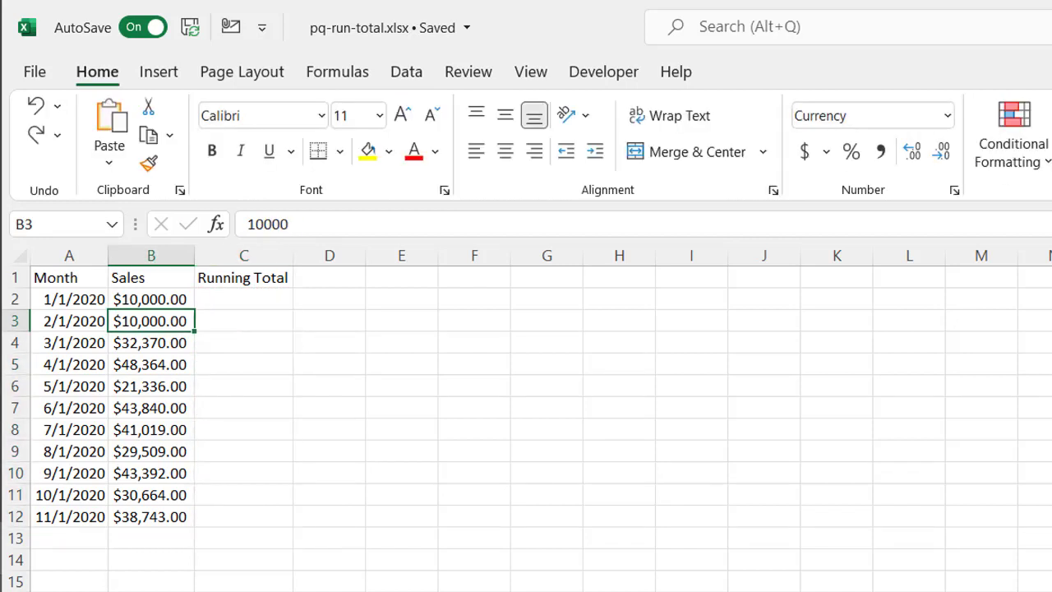
- Convert the Month and Sales range into a table with headers
click(148, 342)
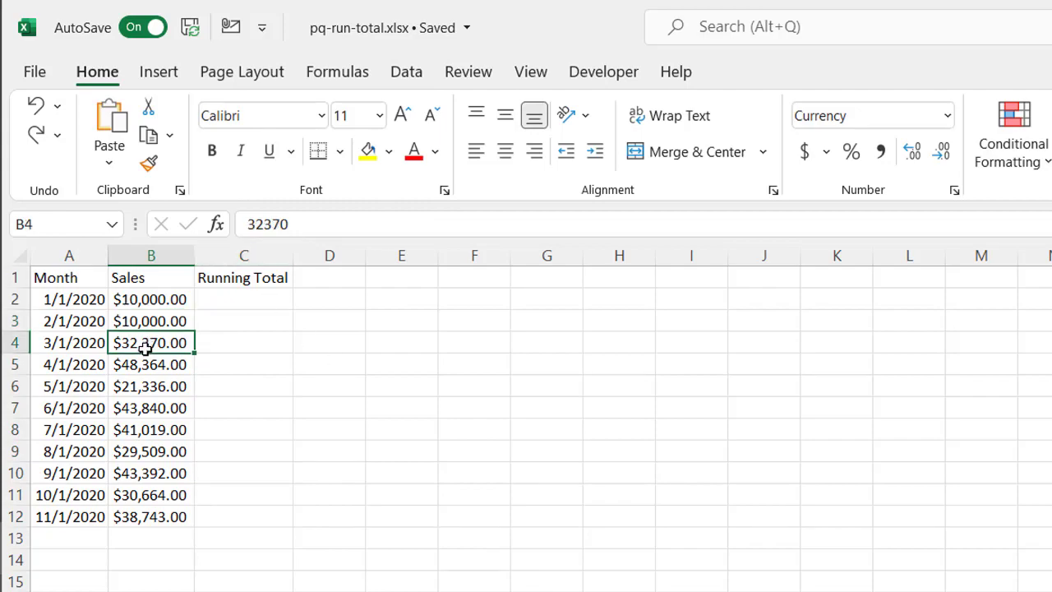
key(ctrl+t)
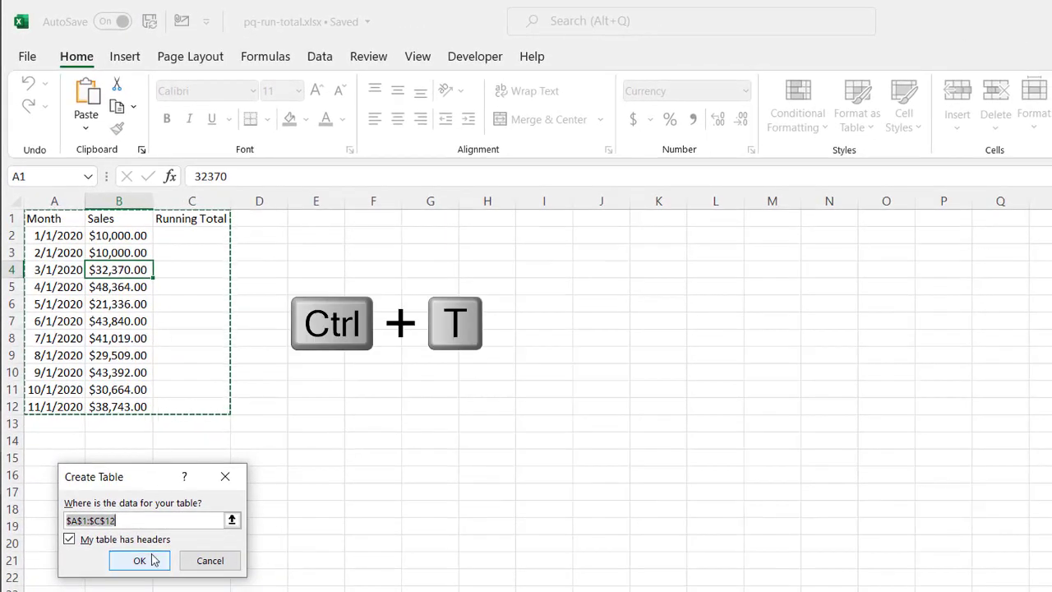
click(137, 565)
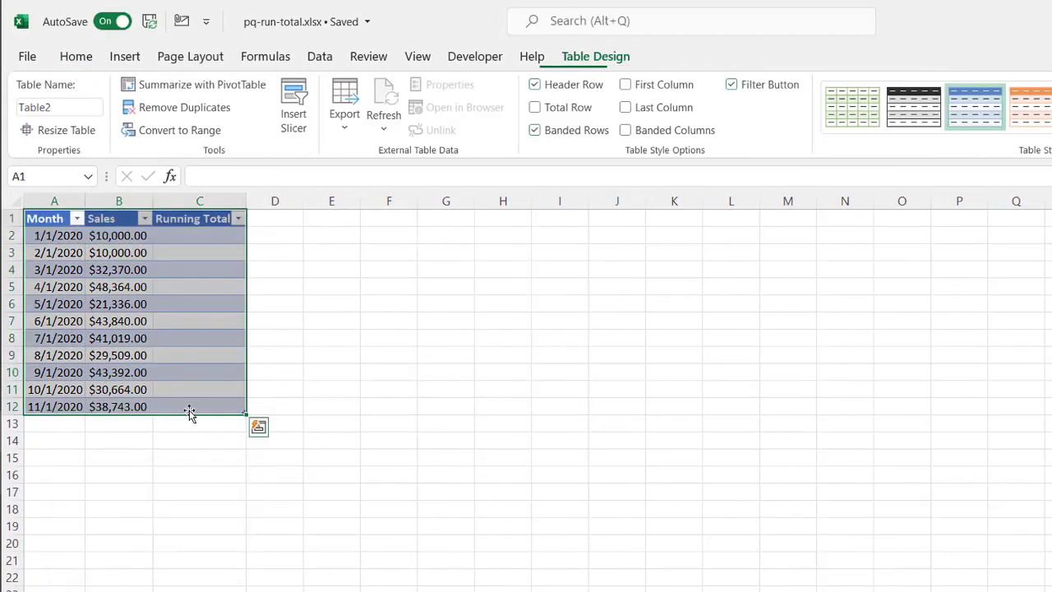
- Enter =SUM($B$2:B2) in C2 so the table column fills with running totals
click(181, 233)
text(=sum)
key(Tab)
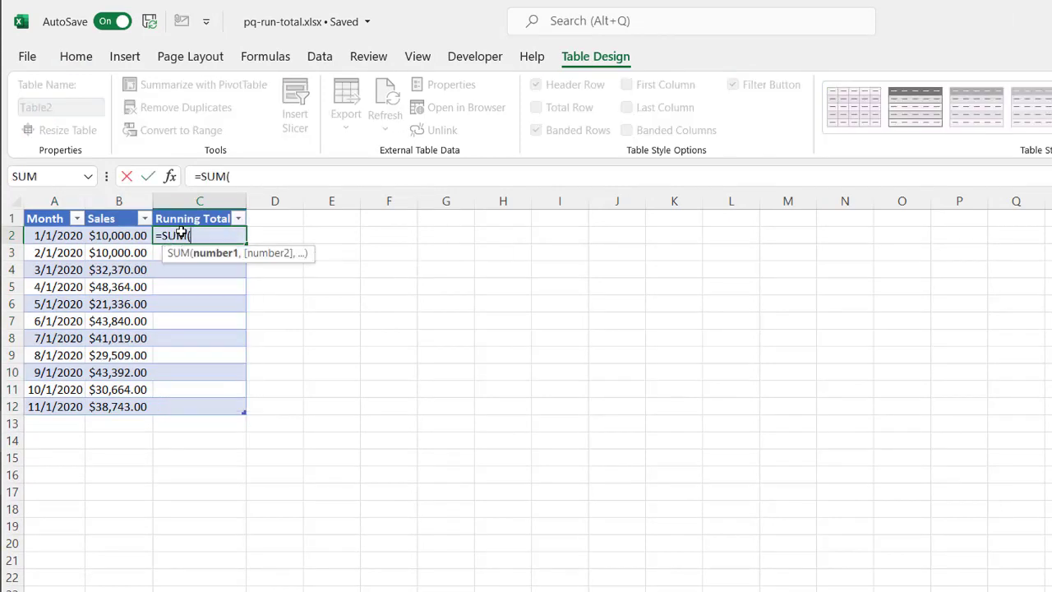
click(128, 236)
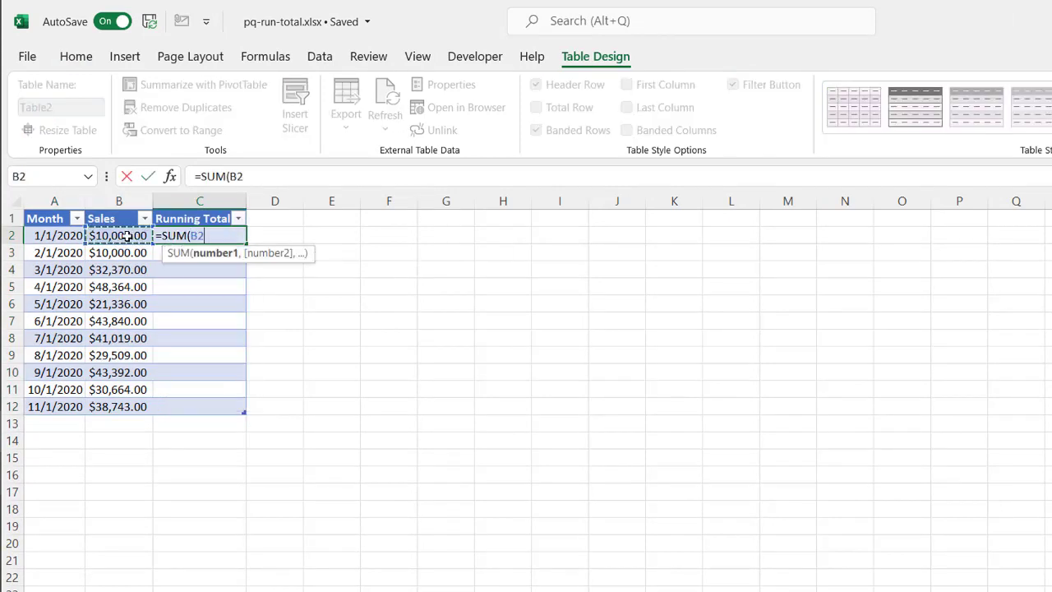
text(:)
click(128, 236)
click(236, 176)
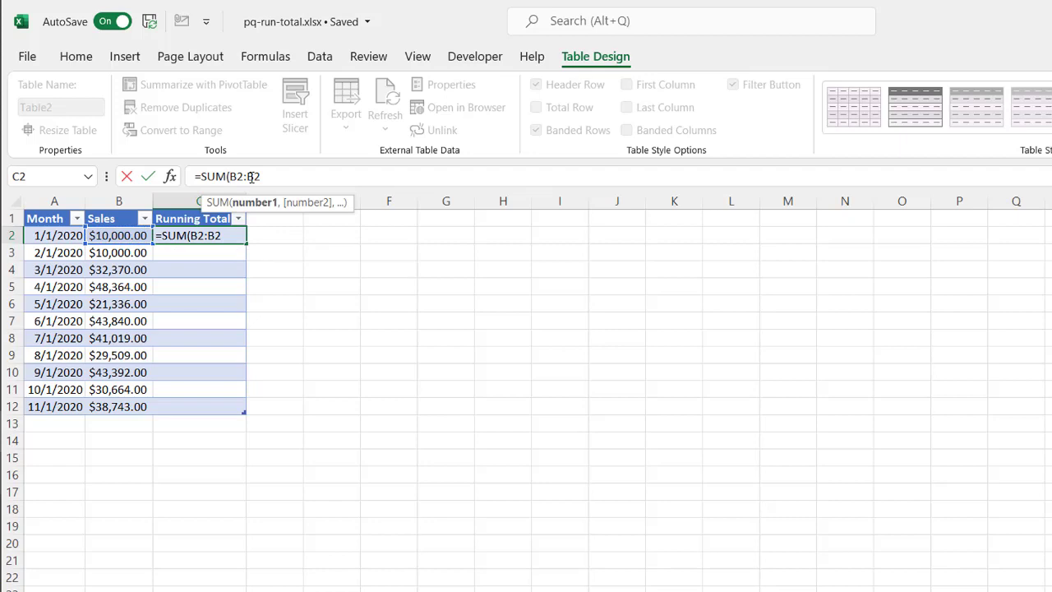
key(F4)
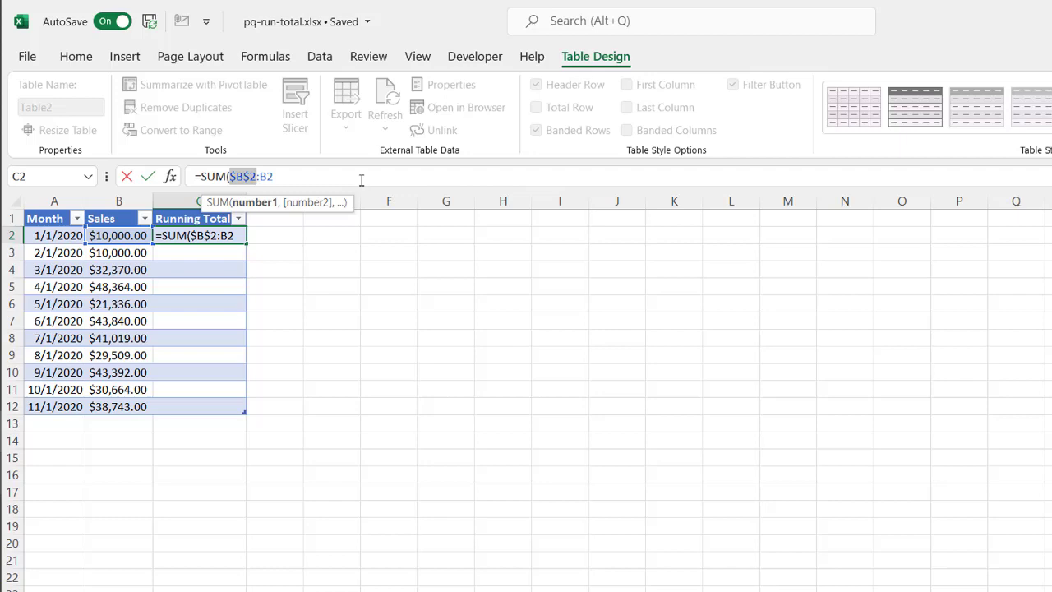
text())
key(Return)
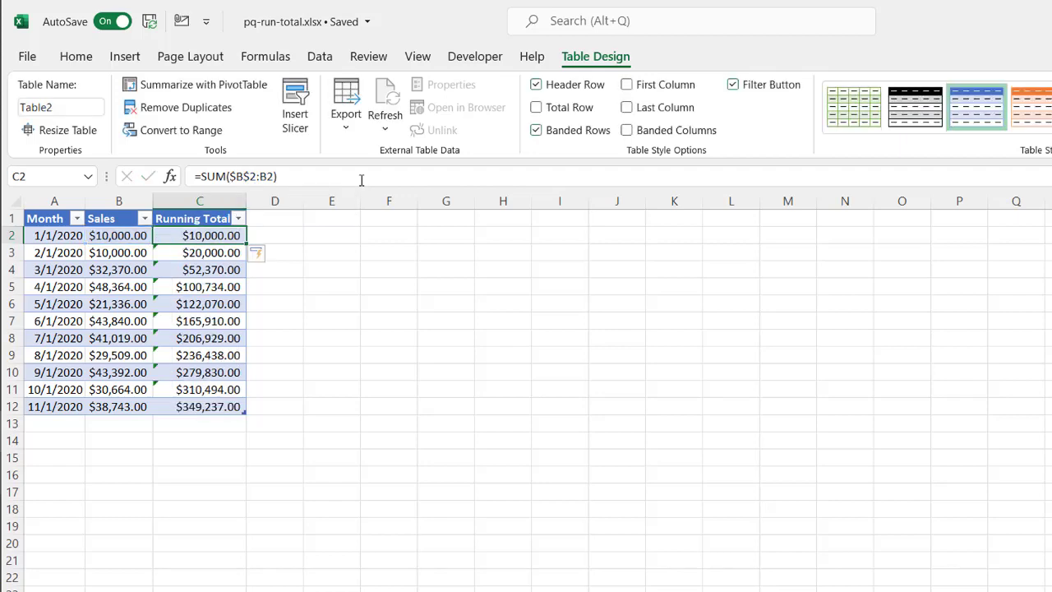
- Check the filled running-total formulas in C3 and C12
click(222, 252)
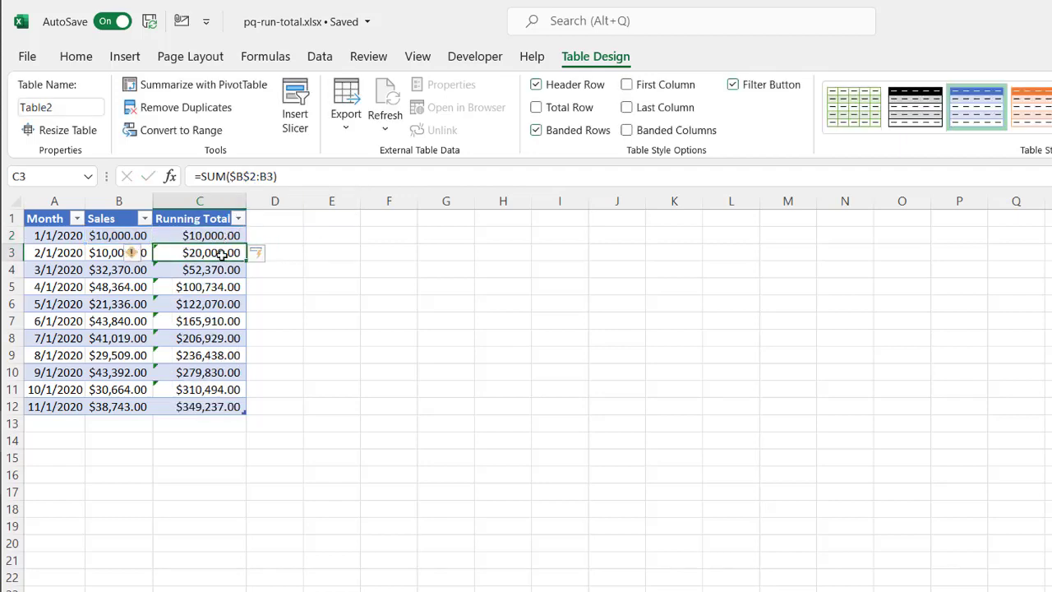
click(227, 406)
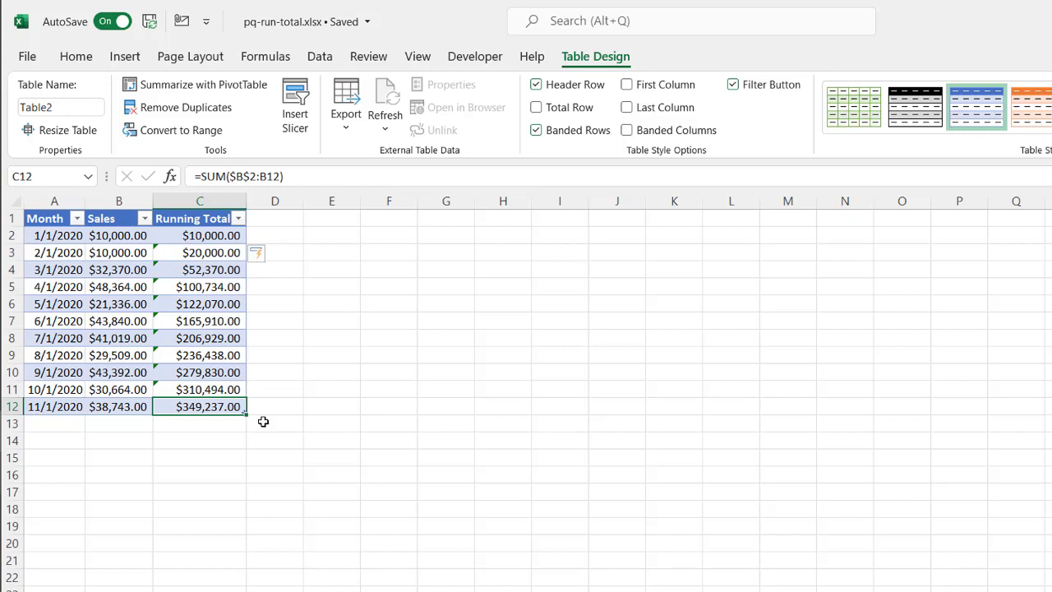
click(216, 407)
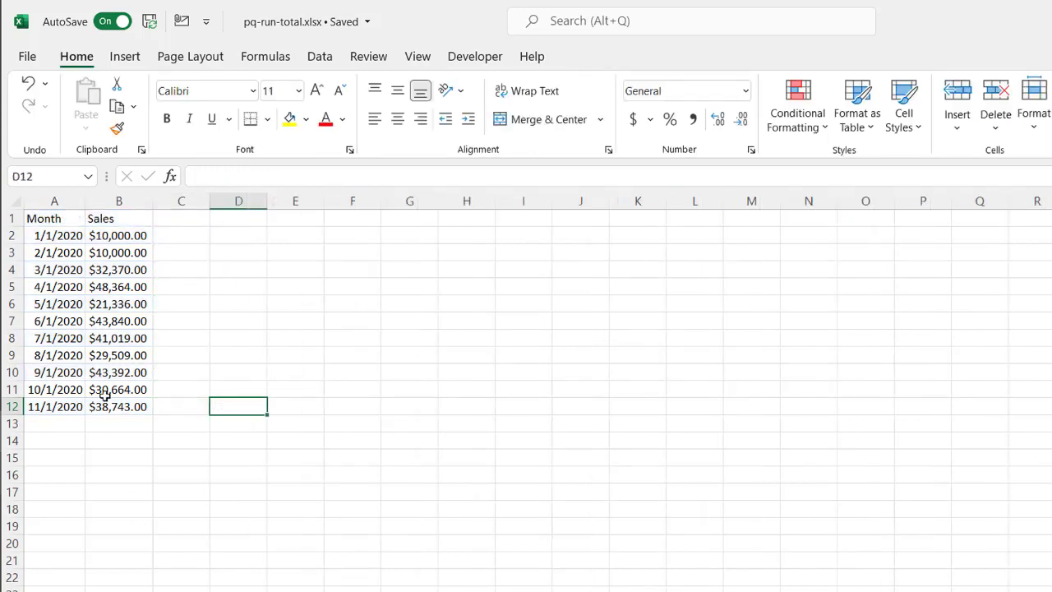
- Load the $A$1:$B$12 range with headers into Power Query via From Table/Range
click(99, 338)
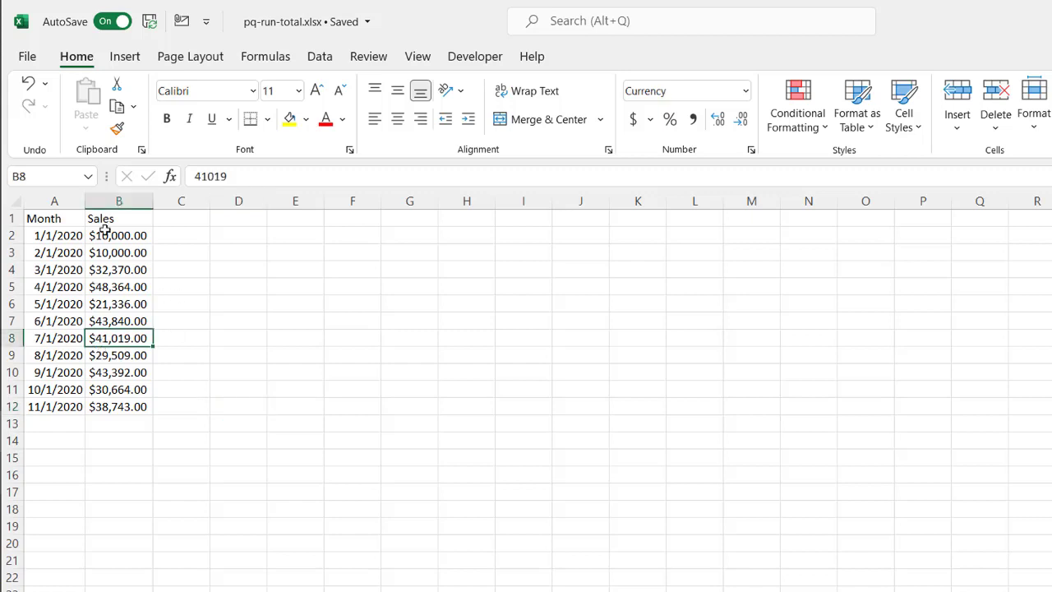
click(319, 56)
click(150, 134)
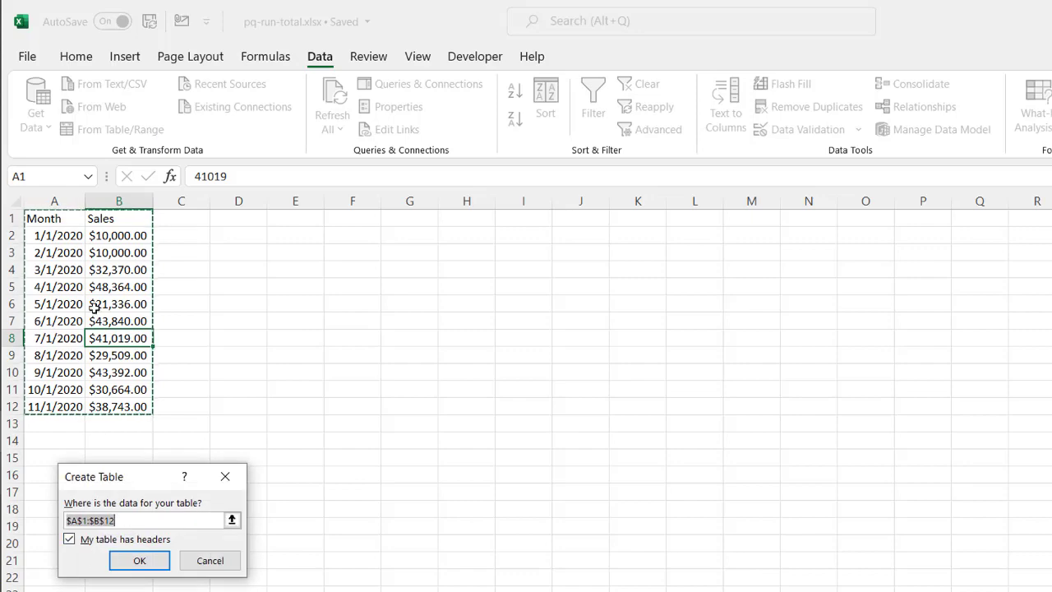
click(139, 559)
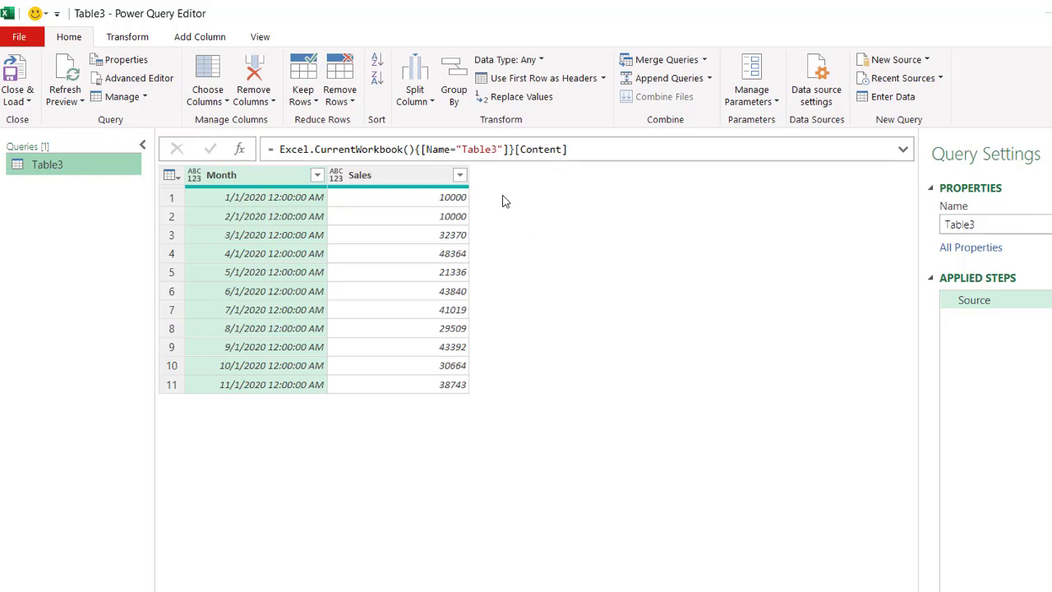
- Add an Index column starting from 1, then bring up the Custom Column dialog
click(185, 37)
click(240, 79)
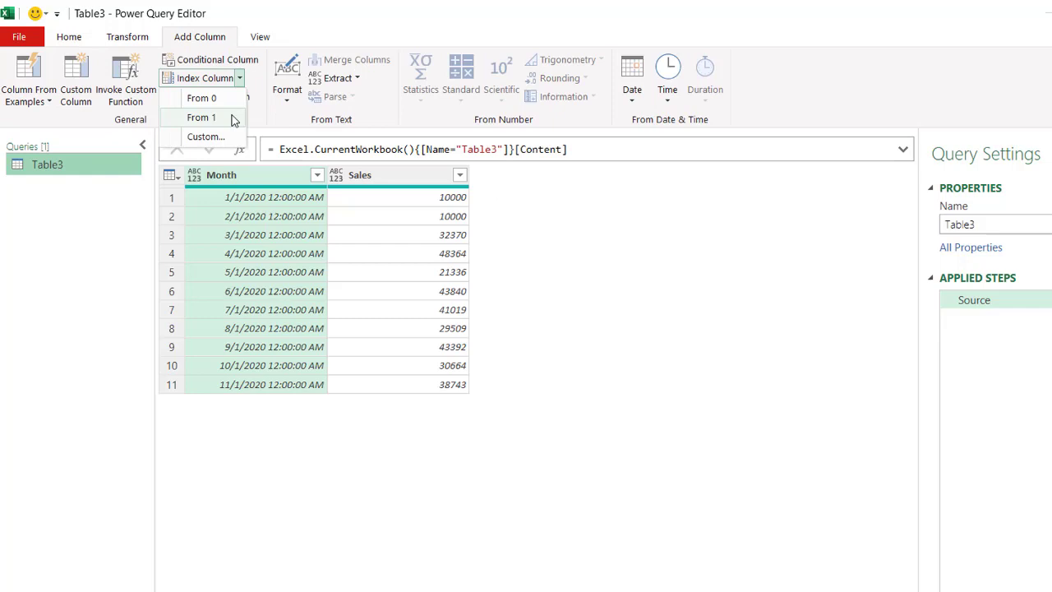
click(201, 118)
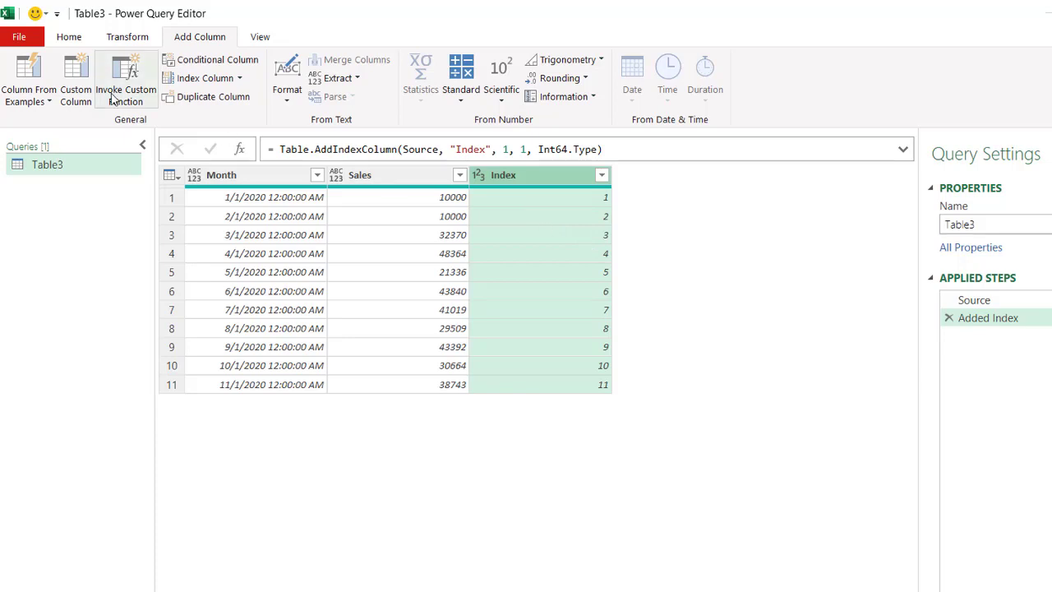
click(76, 76)
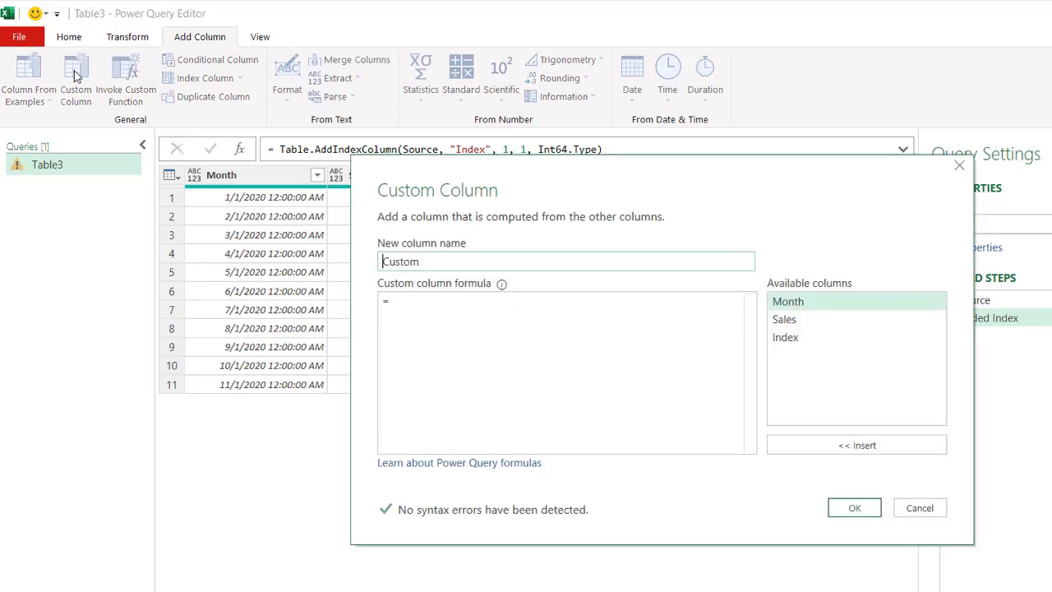
- Begin the custom column formula with List.FirstN(
click(492, 305)
text(Li)
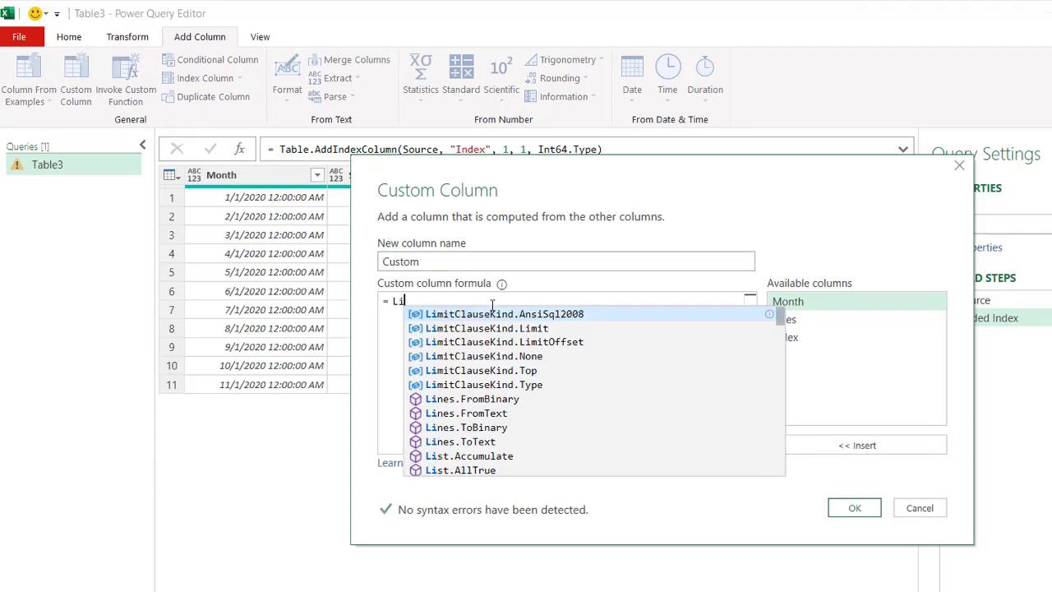
text(st.firs)
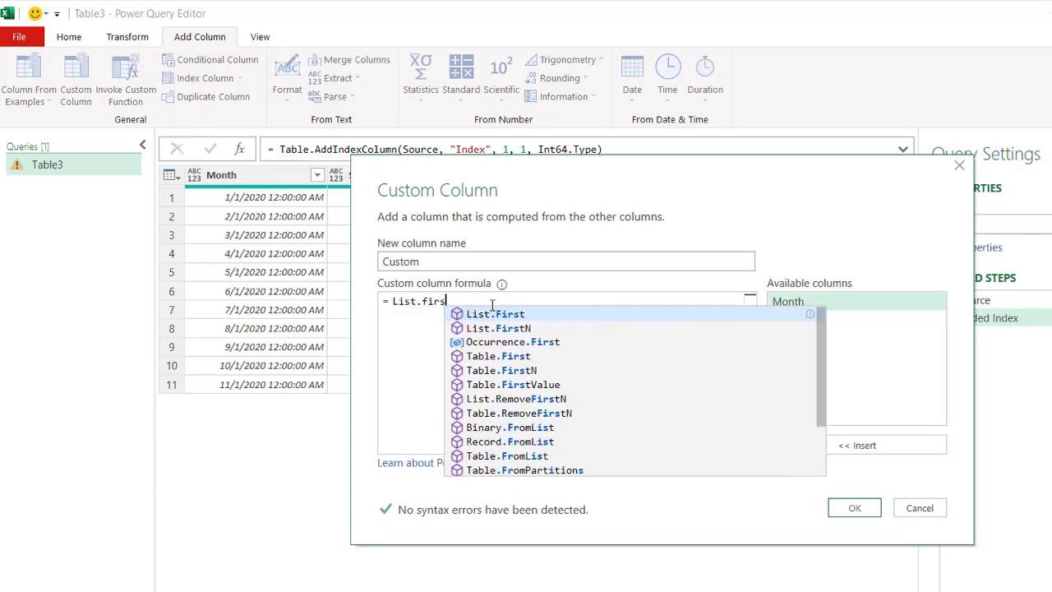
click(512, 328)
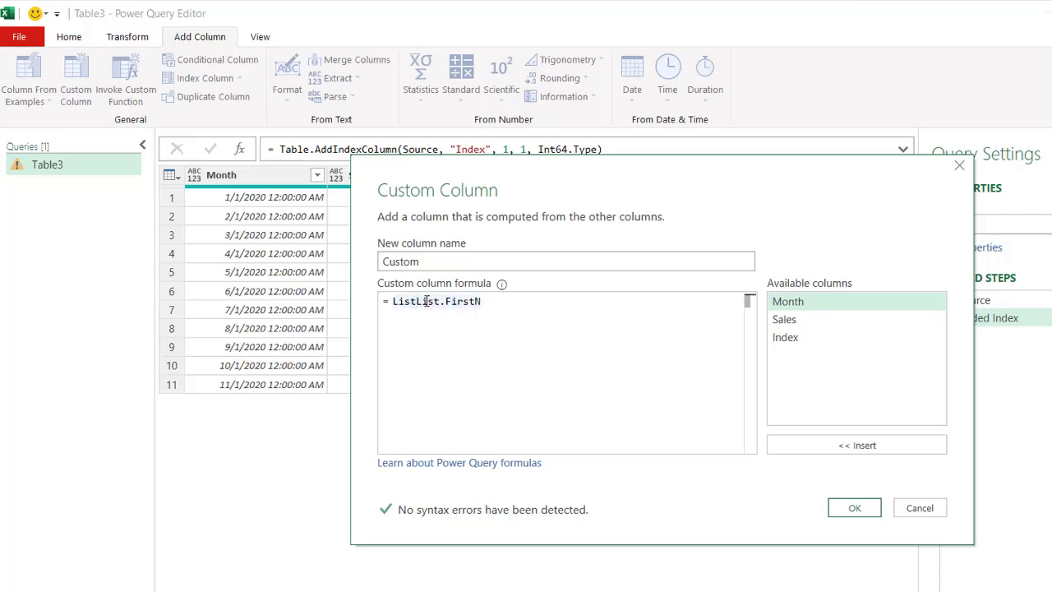
key(BackSpace)
key(BackSpace)
key(BackSpace)
key(BackSpace)
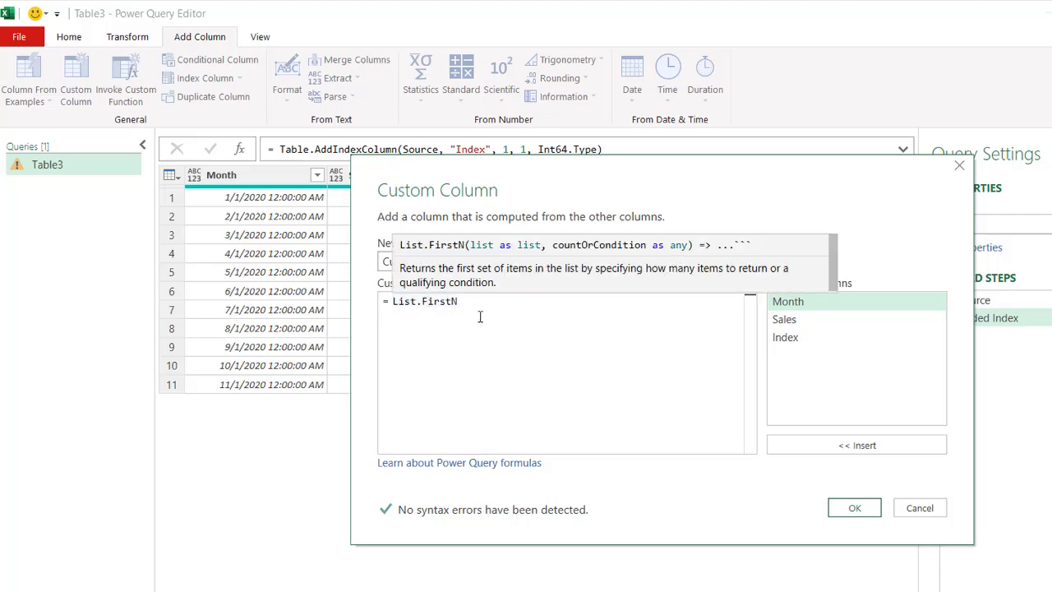
text(()
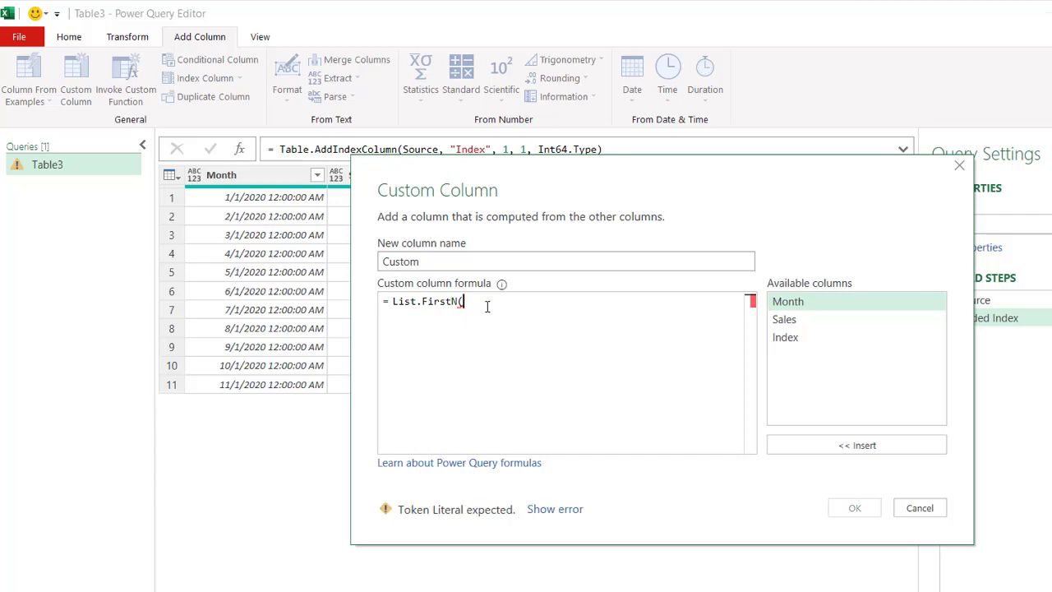
- Complete the formula as List.FirstN([Sales],[Index]) and confirm it
drag(796, 194, 749, 277)
click(750, 407)
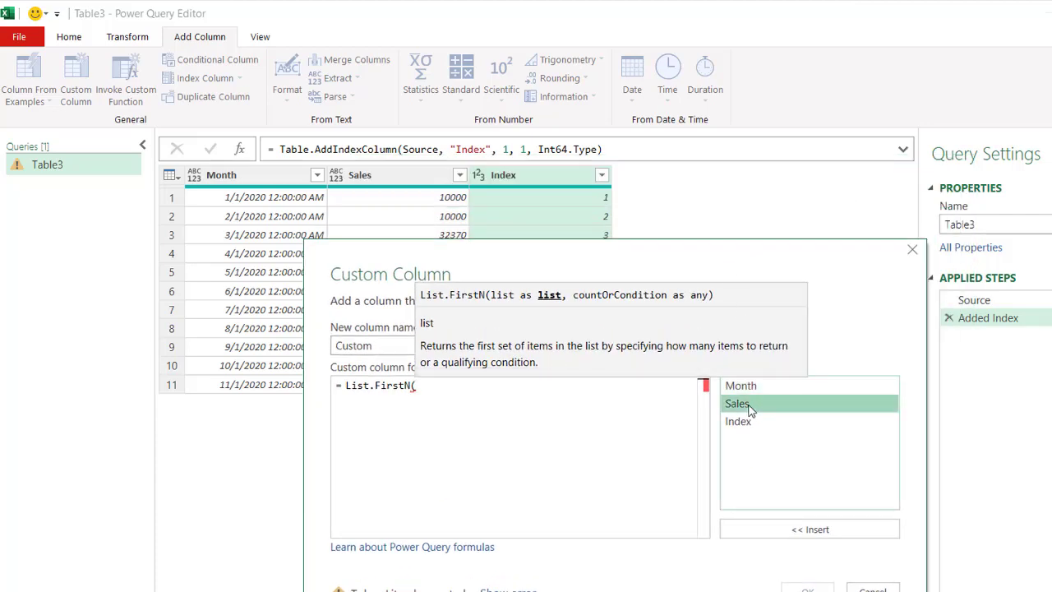
double_click(749, 404)
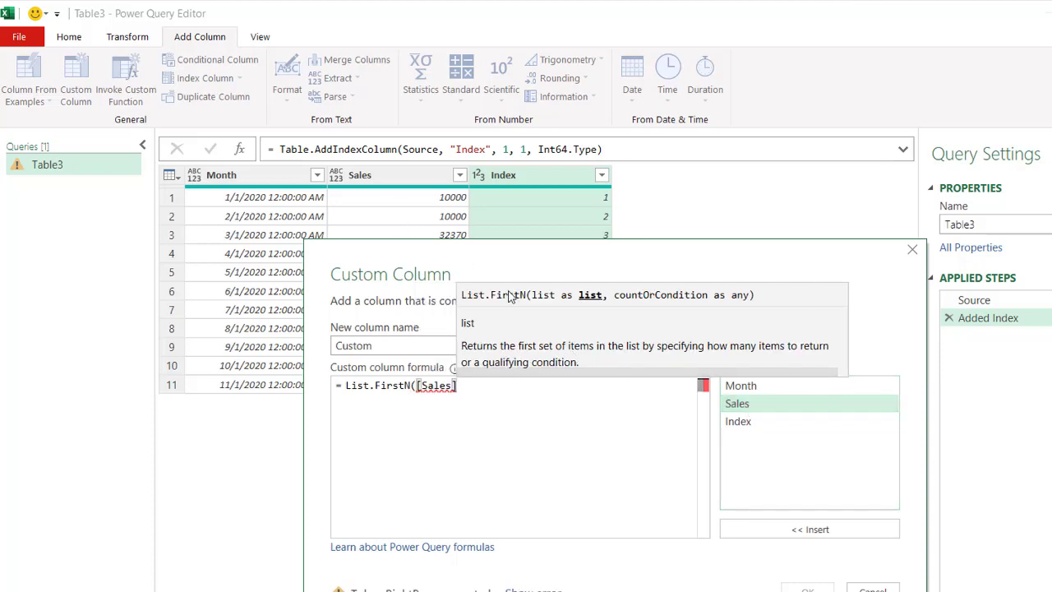
text(,)
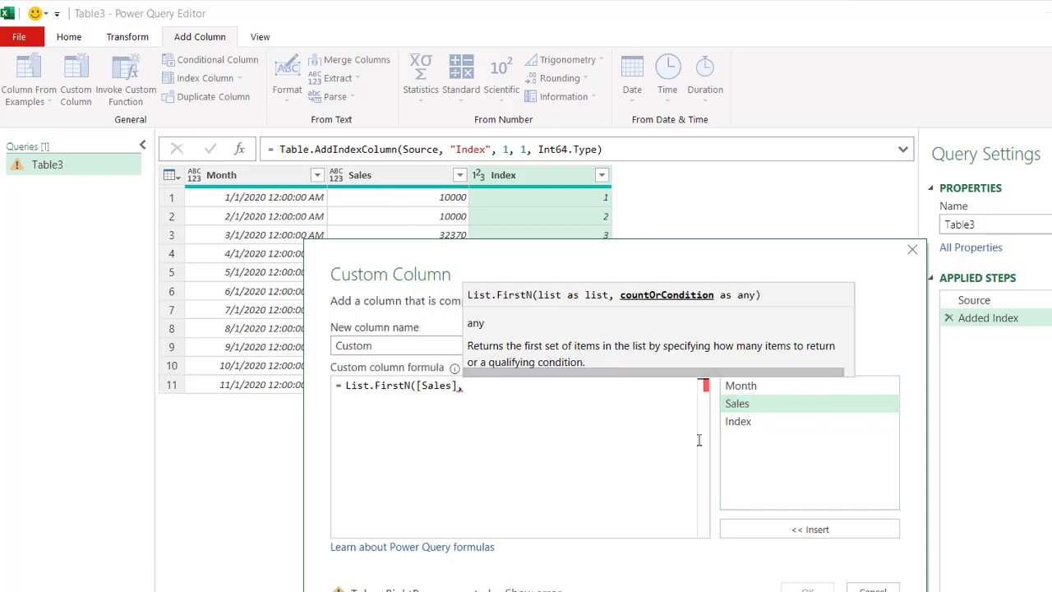
click(739, 423)
double_click(739, 423)
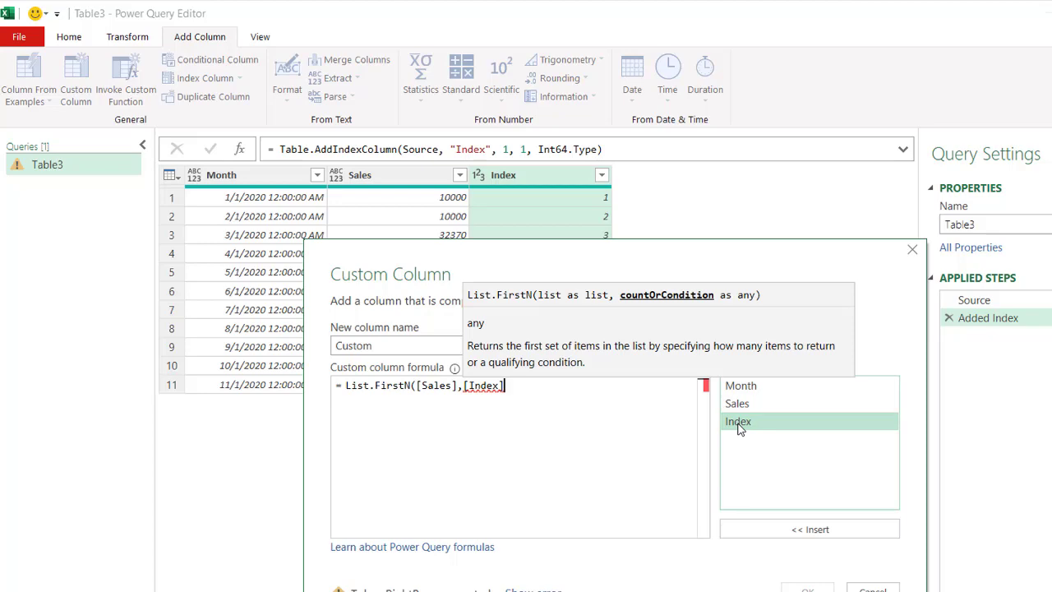
text())
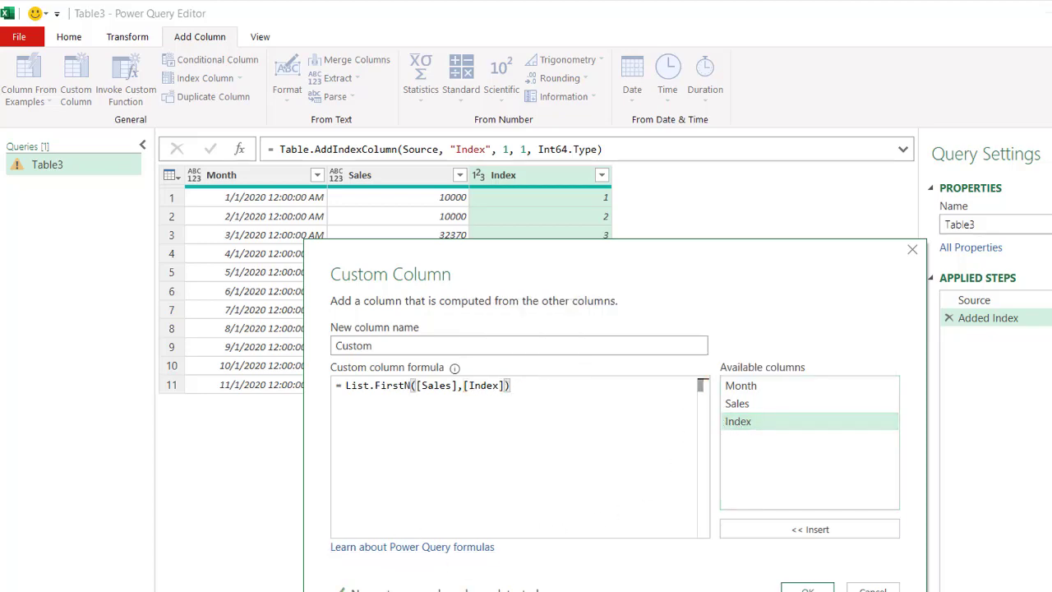
click(807, 588)
- Add the Custom column, then reopen its formula and insert #"Added Index" before [Sales]
click(675, 97)
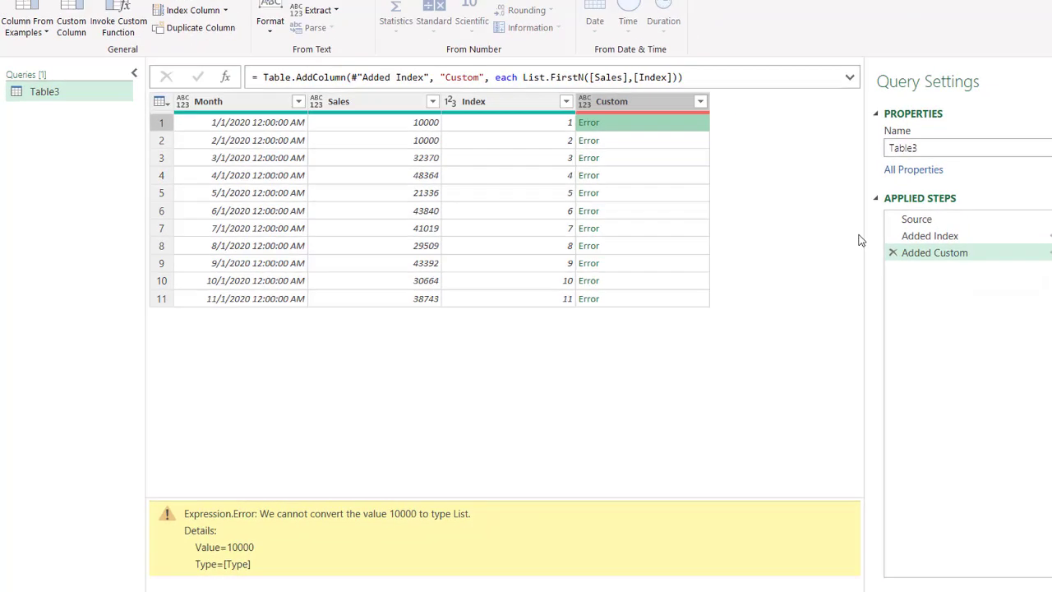
click(1025, 262)
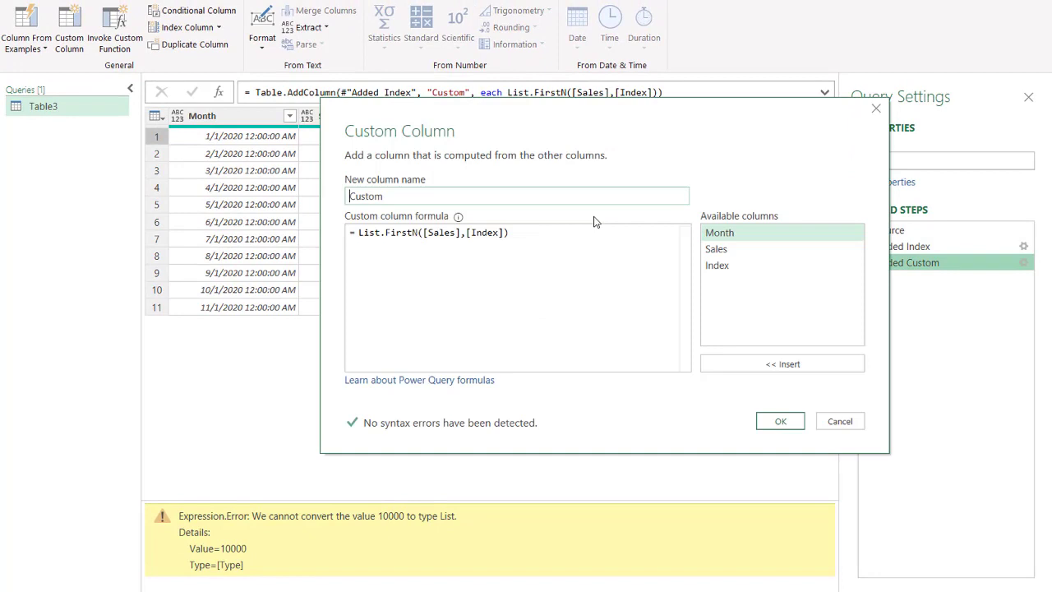
click(423, 233)
drag(550, 120, 438, 217)
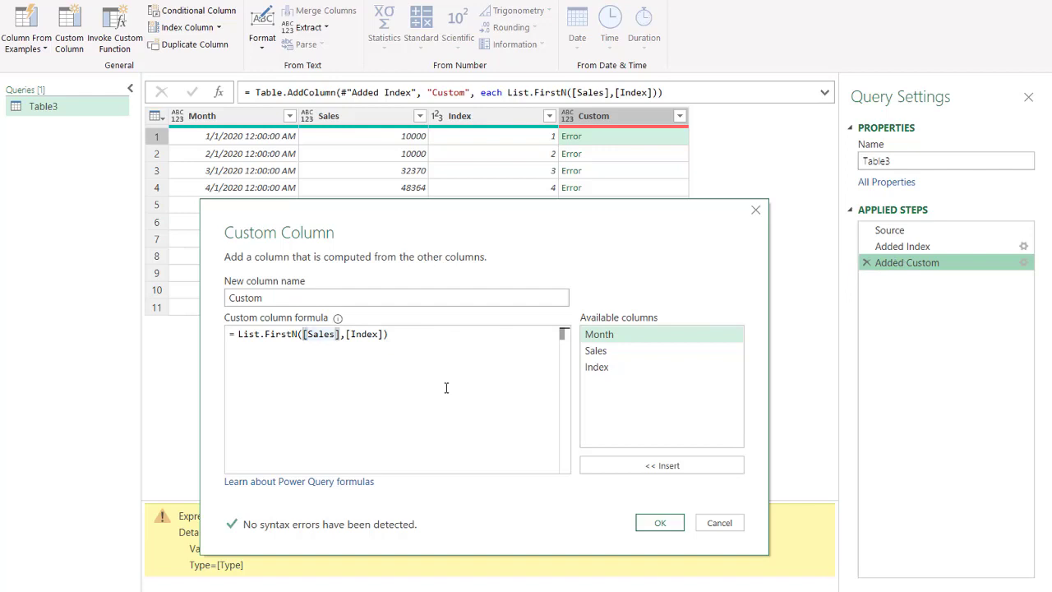
text(#)
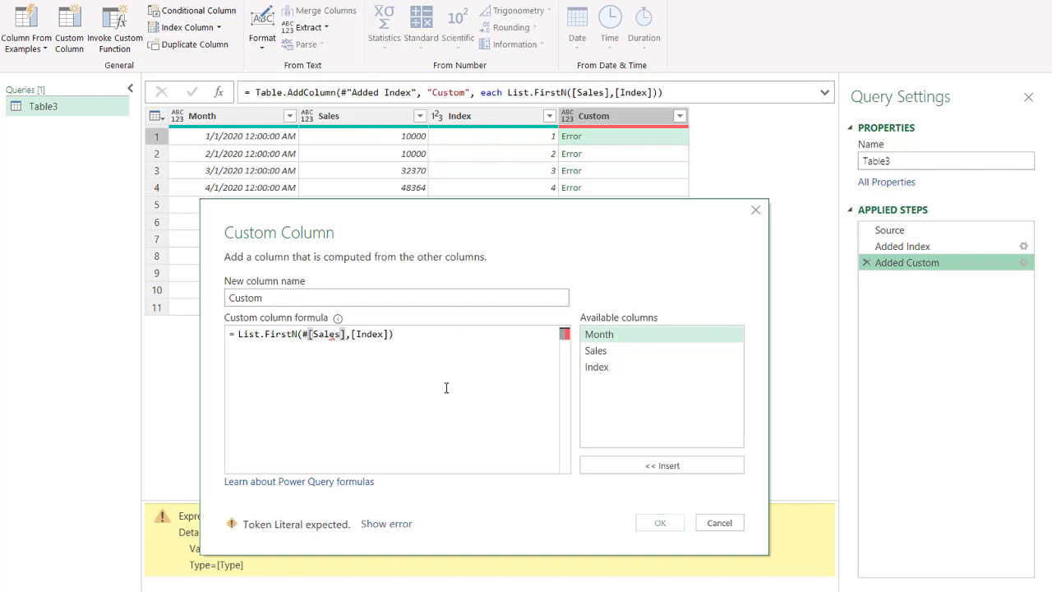
text("Add)
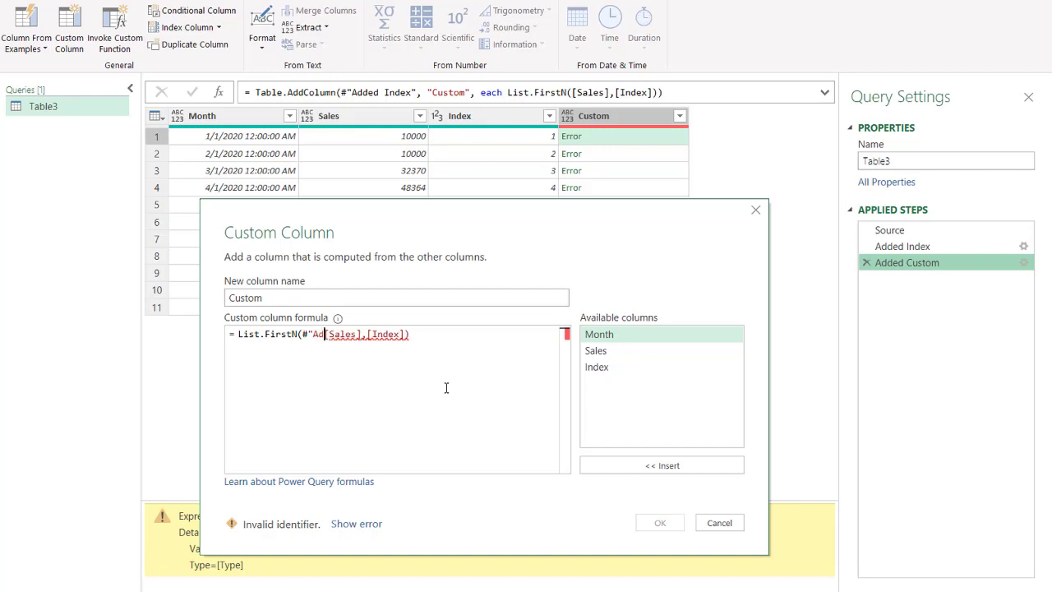
text(ed Inde)
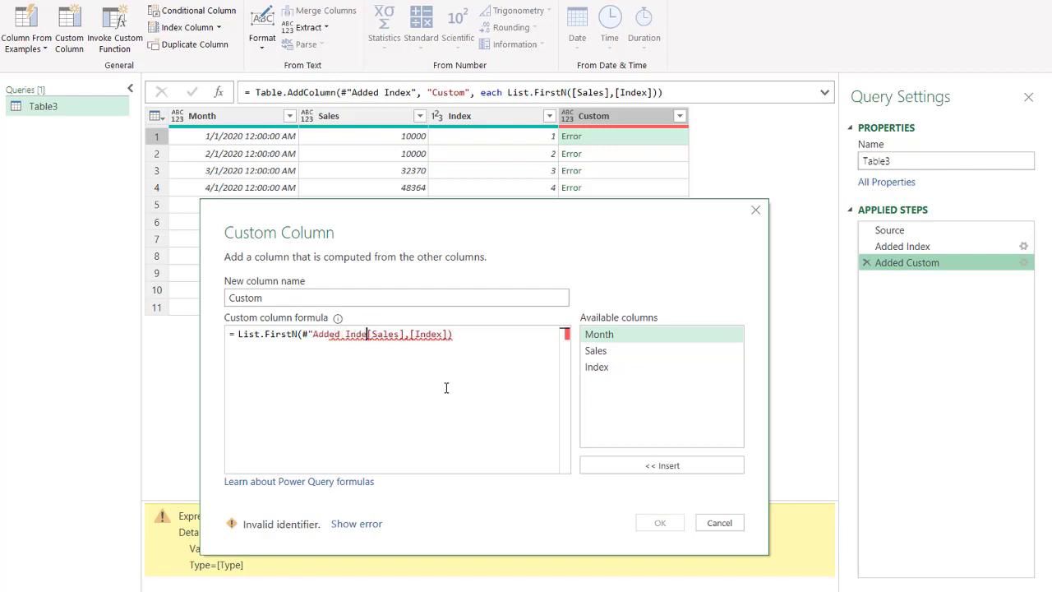
text(x")
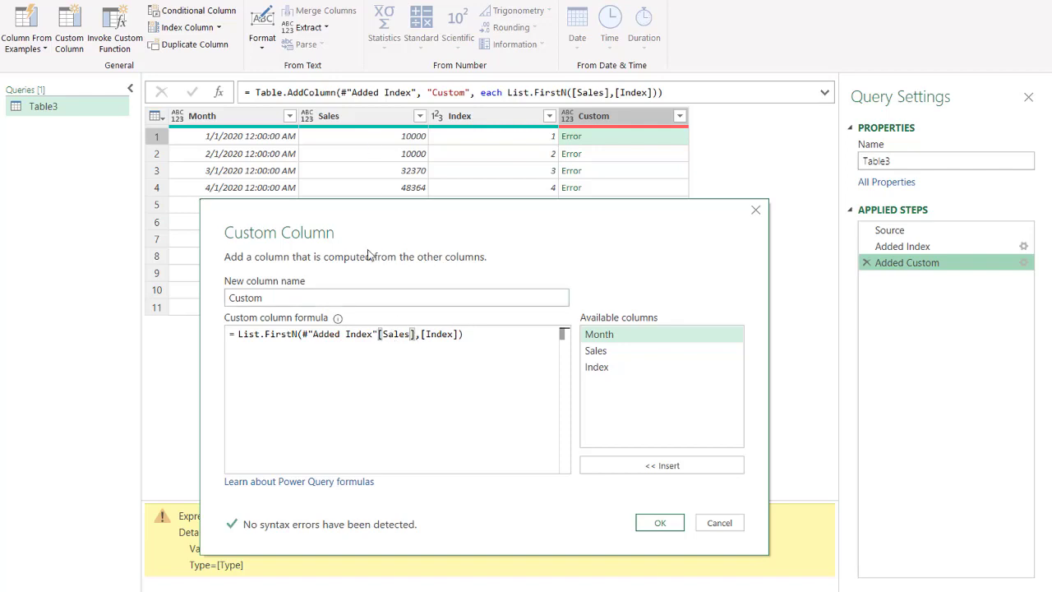
- Apply List.FirstN(#"Added Index"[Sales],[Index]) and preview the lists in Custom rows 1–3
click(674, 523)
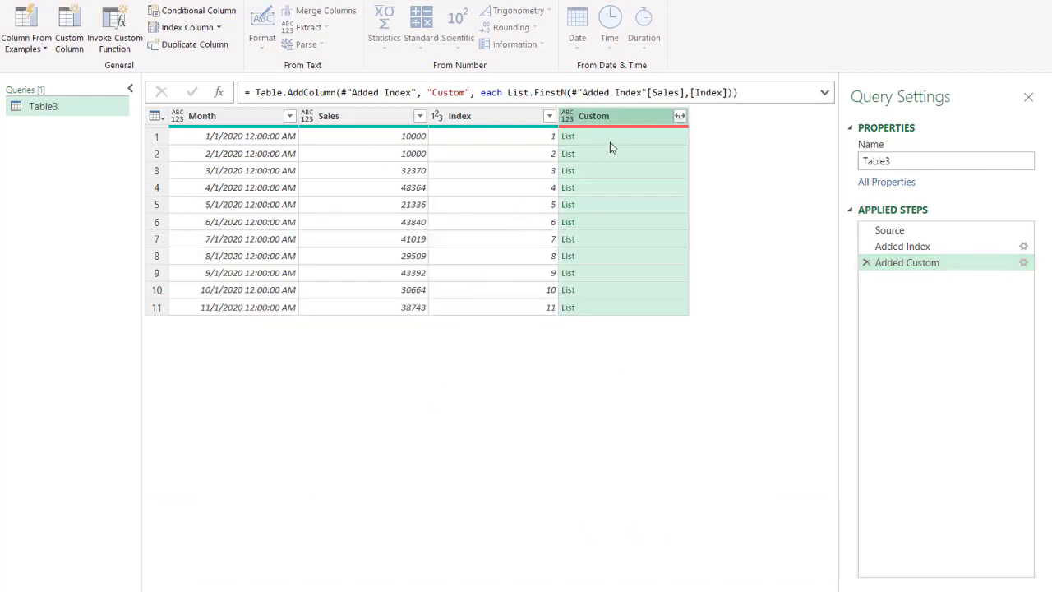
click(623, 138)
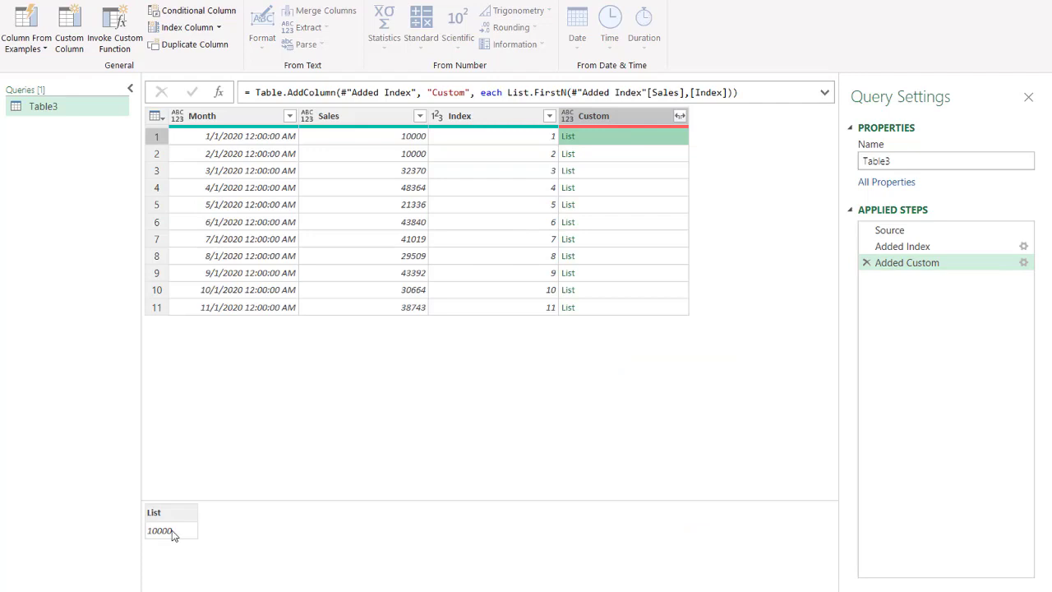
click(602, 160)
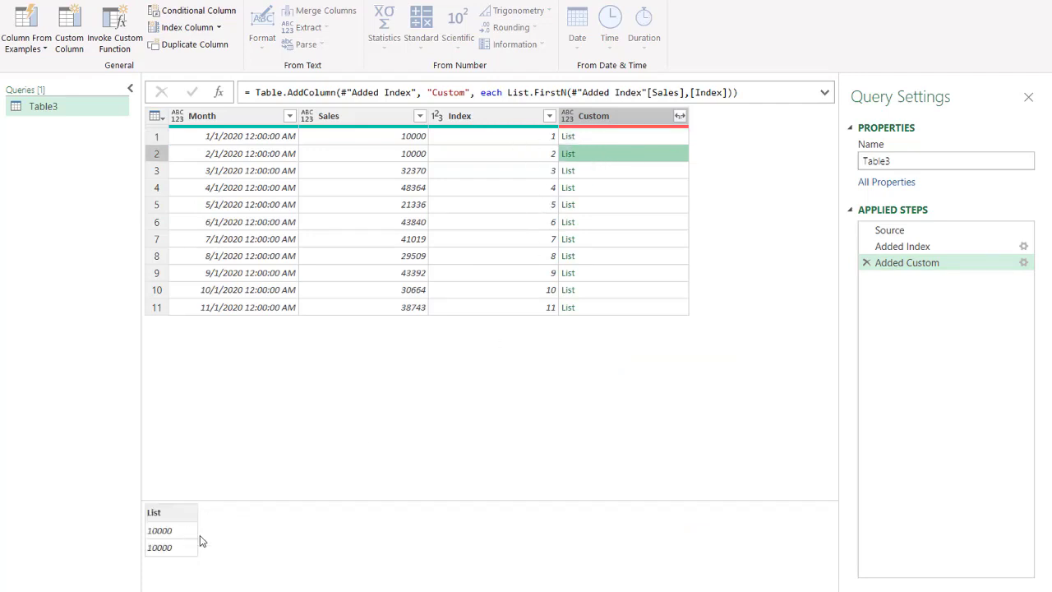
click(625, 171)
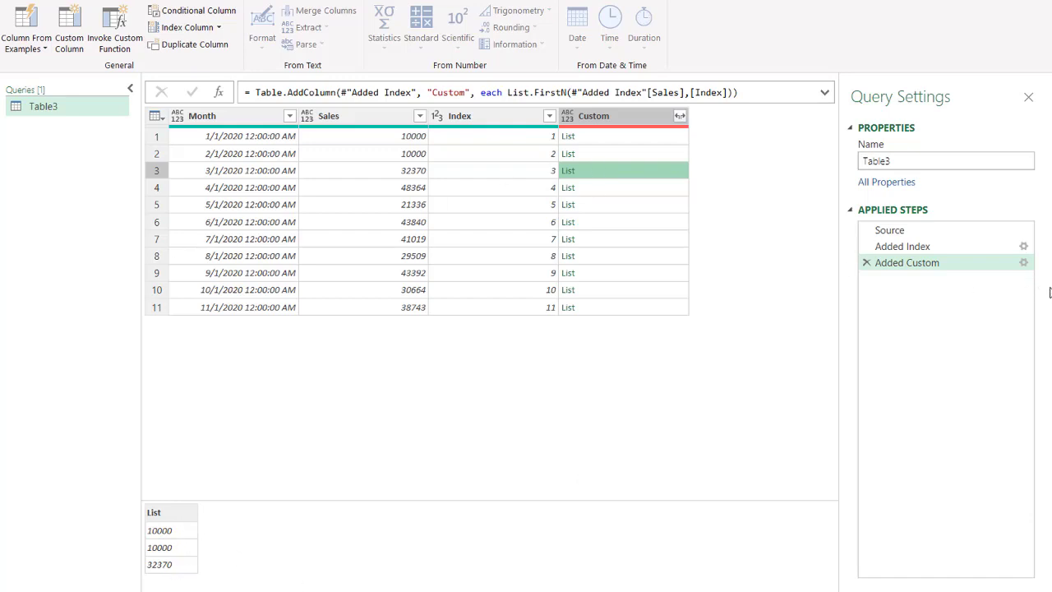
- Wrap the Custom formula in List.Sum( ) so rows show running totals up to 349237
click(1023, 262)
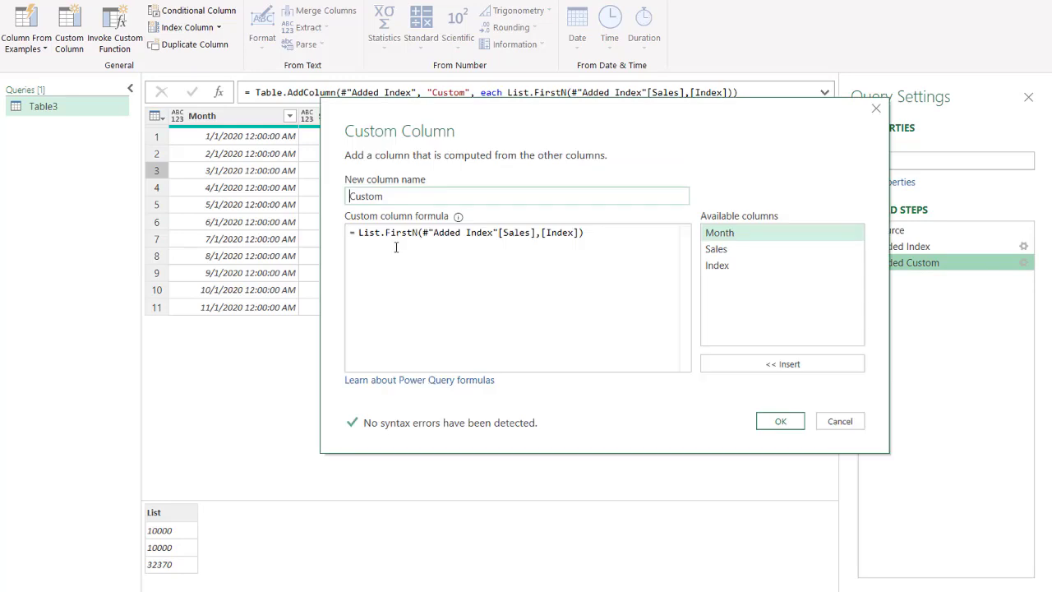
click(359, 234)
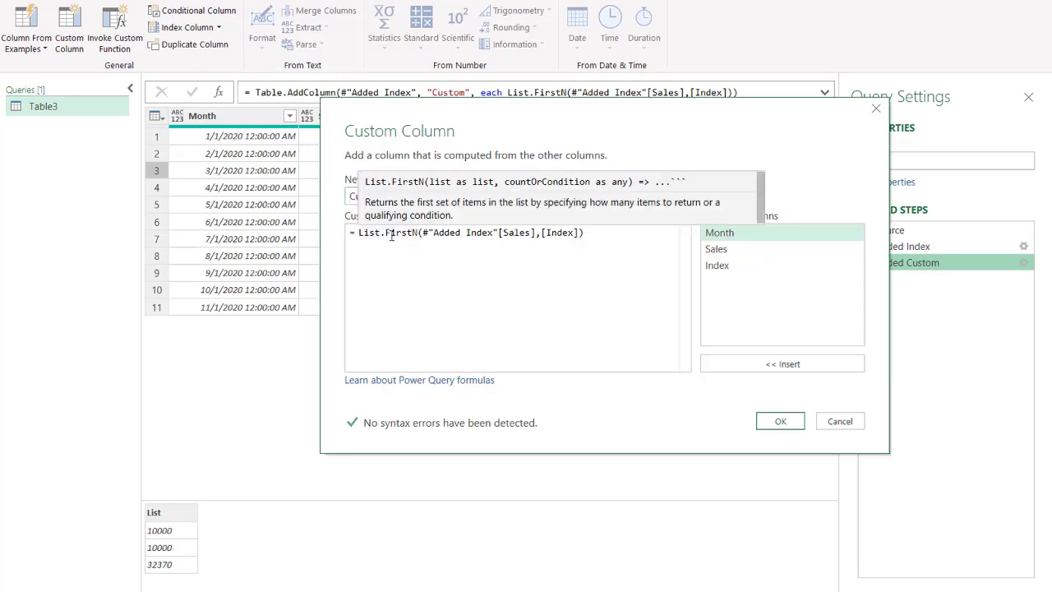
text(Lis)
text(t.Sum)
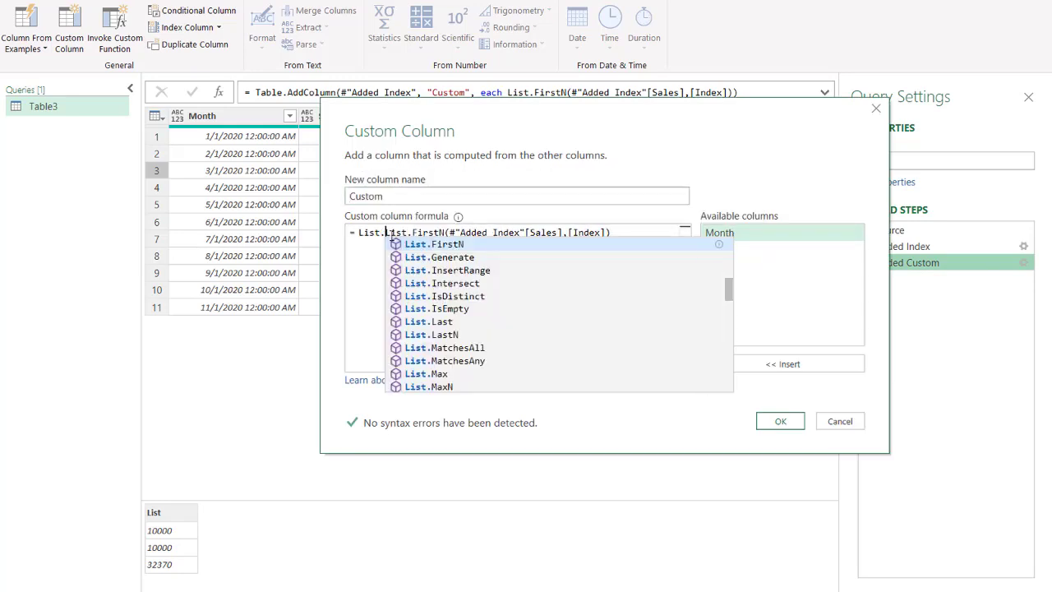
text(()
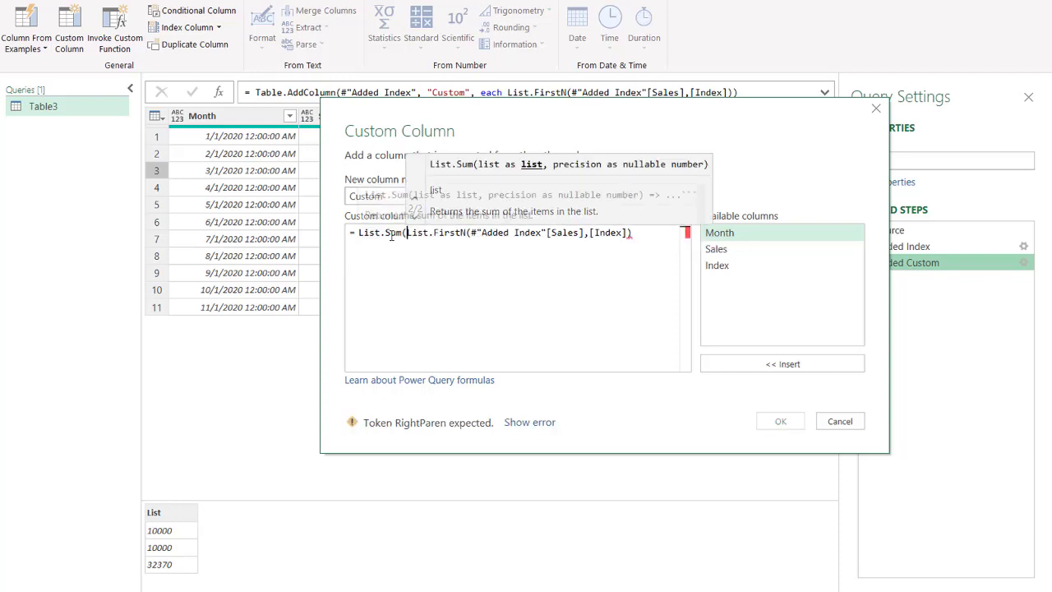
click(657, 233)
text())
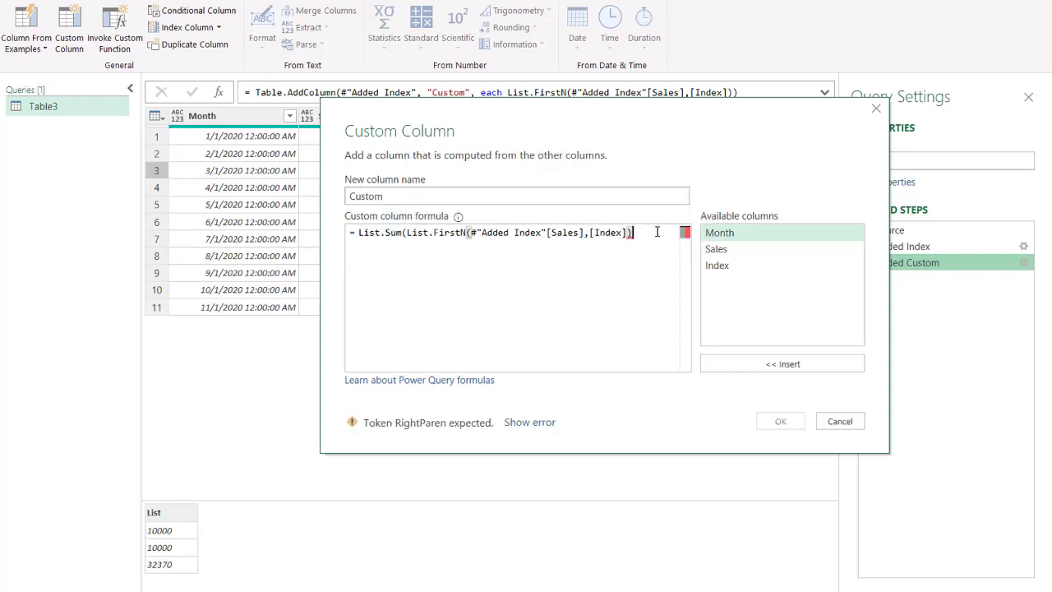
text())
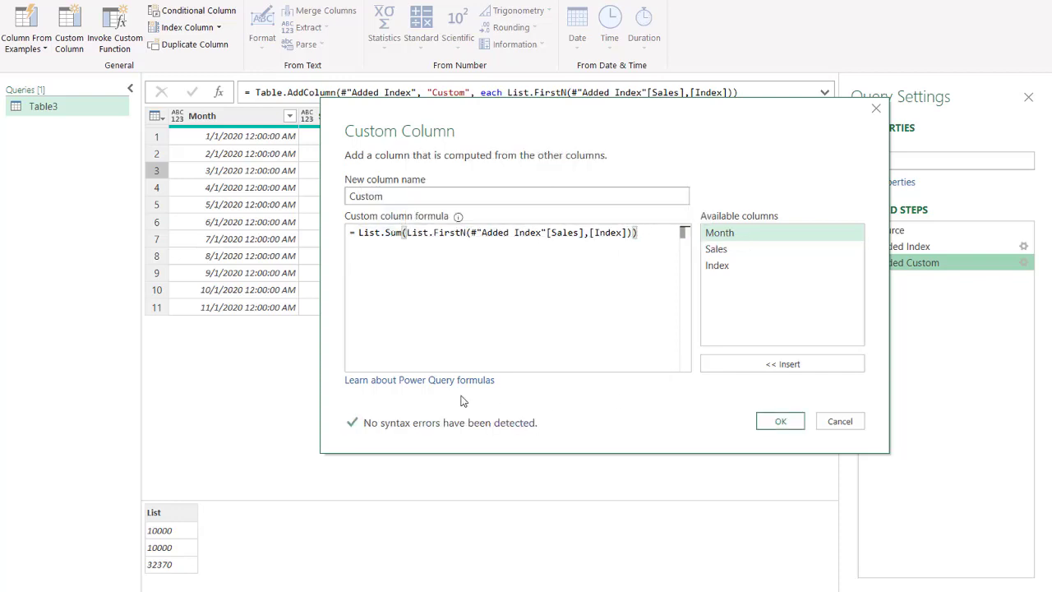
click(791, 426)
- Rename Custom to Running Total, delete the Index column, and Close & Load into Excel
click(617, 136)
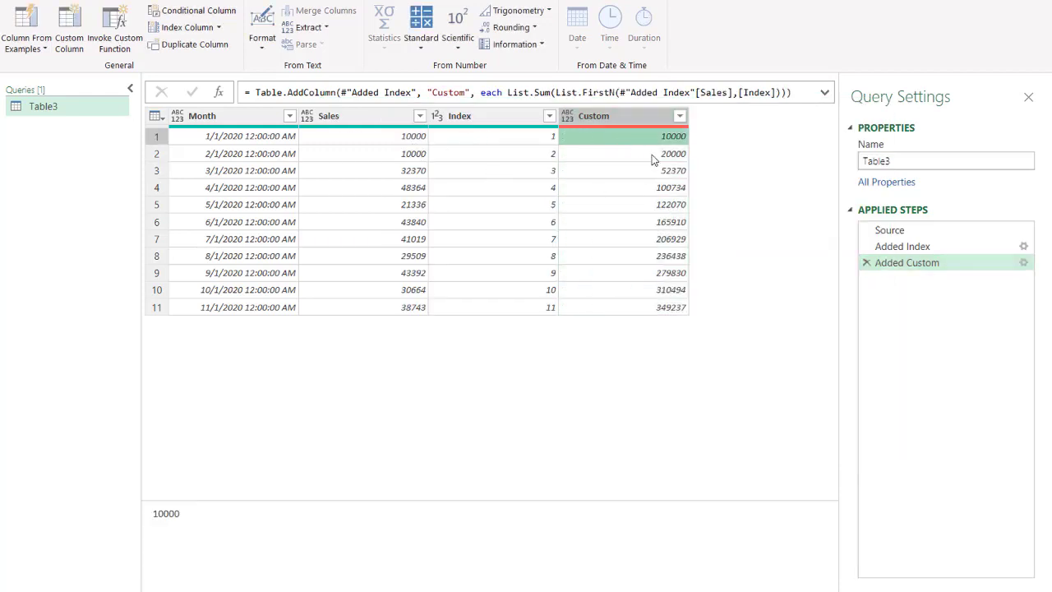
click(653, 156)
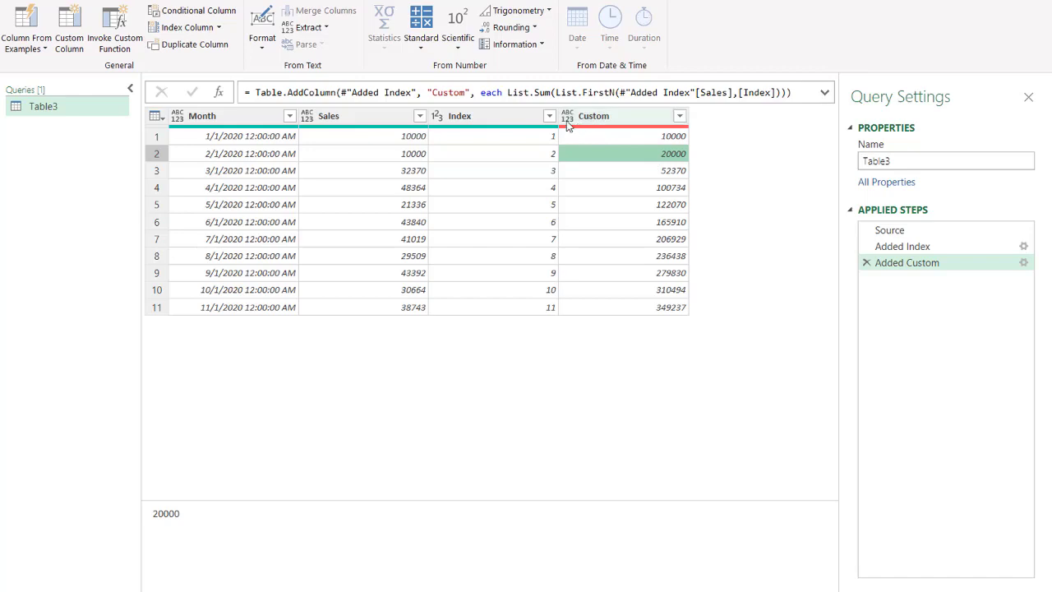
double_click(609, 122)
text(Running Total)
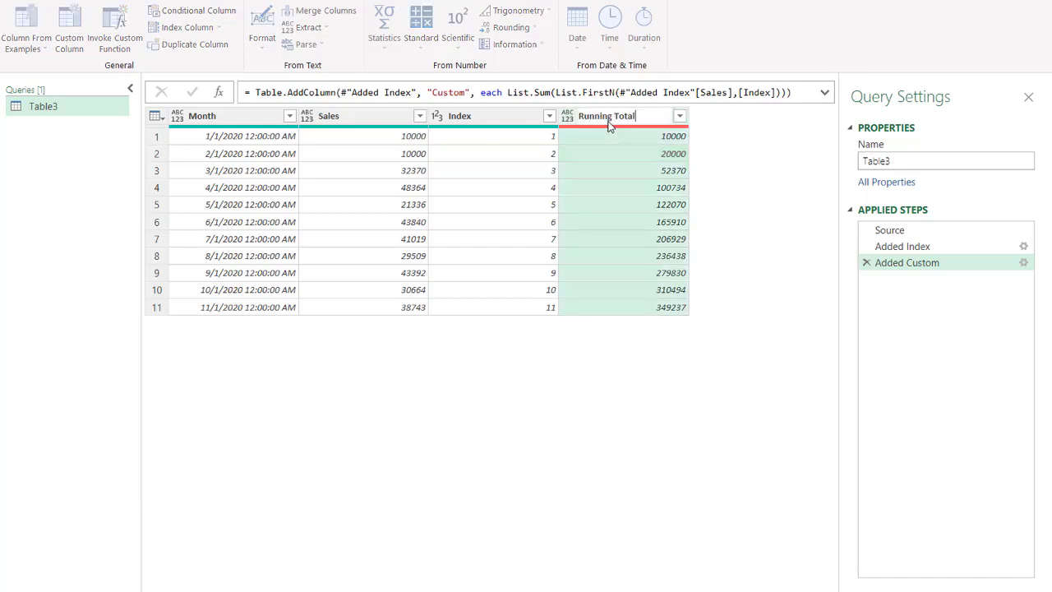
click(488, 115)
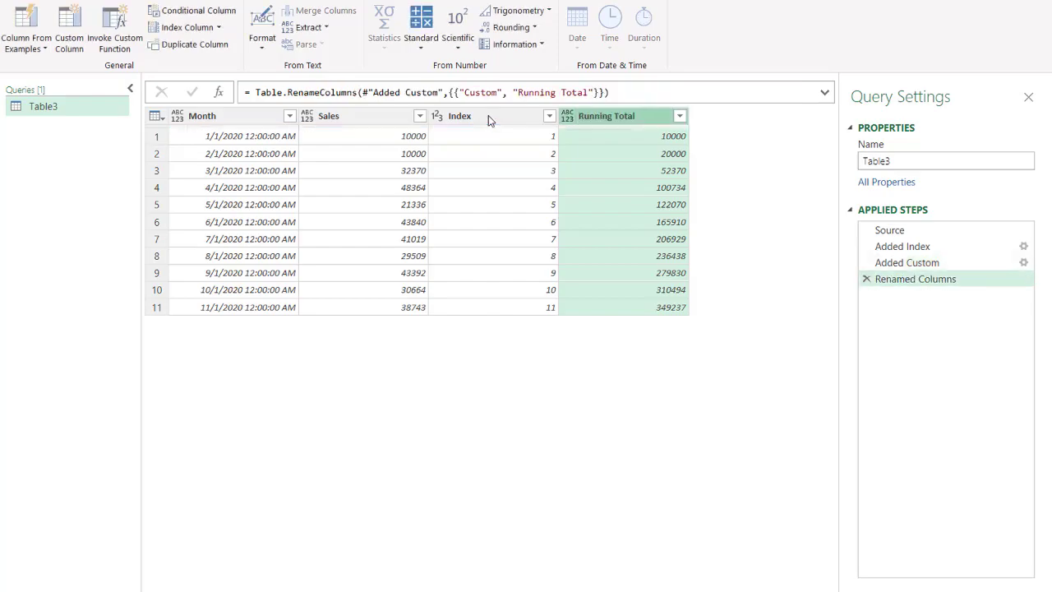
key(Delete)
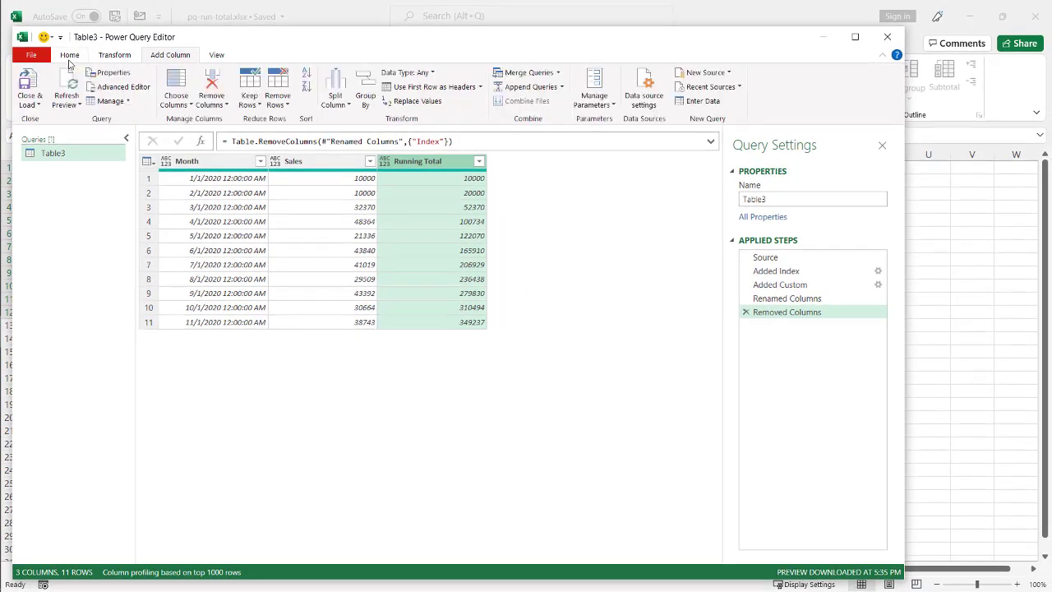
click(39, 97)
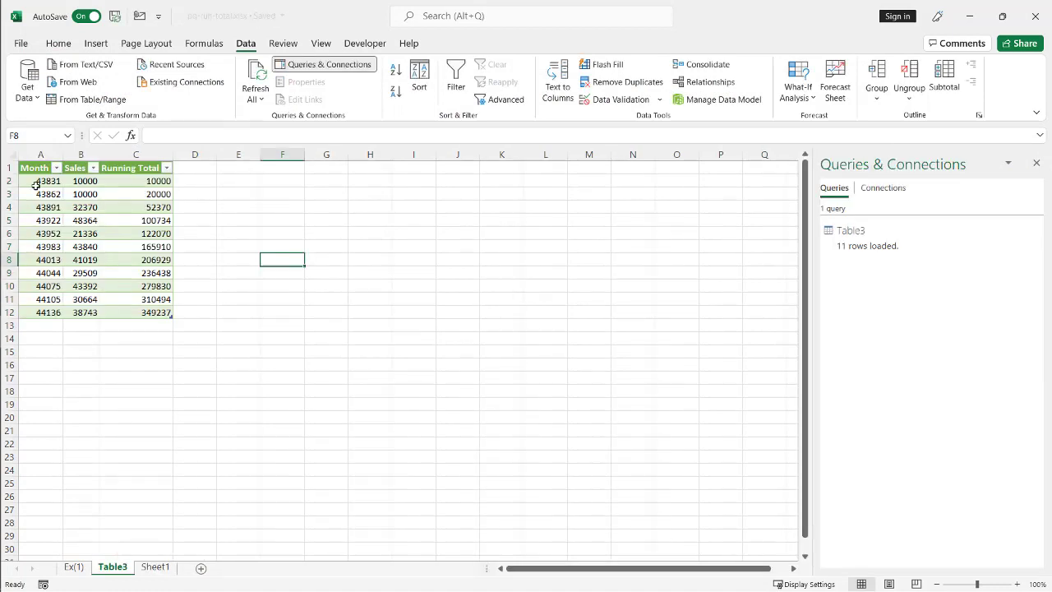
- Format column A as Short Date so Month shows 1/1/2020 to 11/1/2020
click(45, 155)
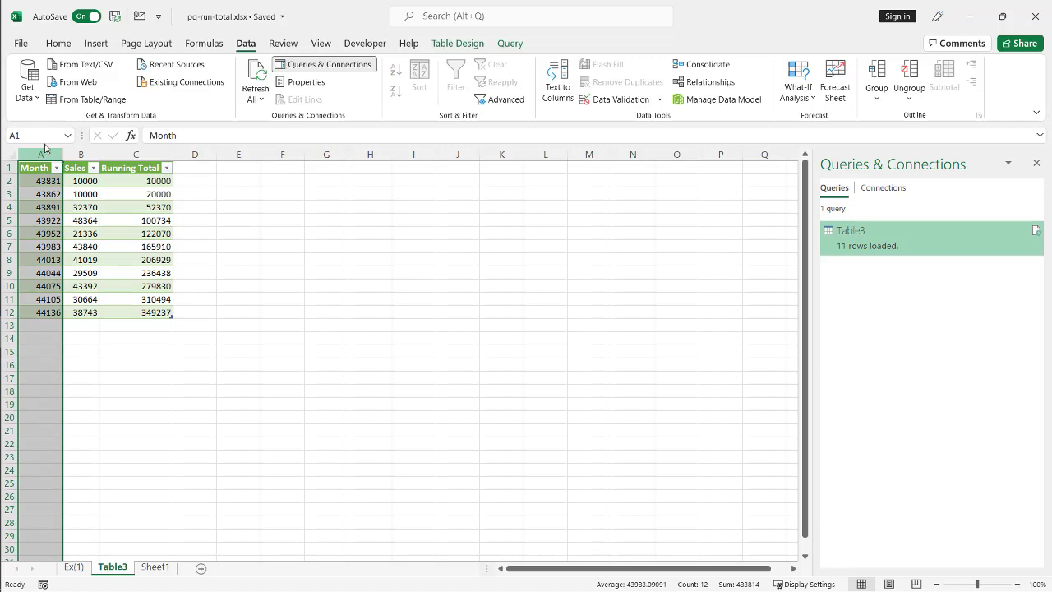
click(58, 43)
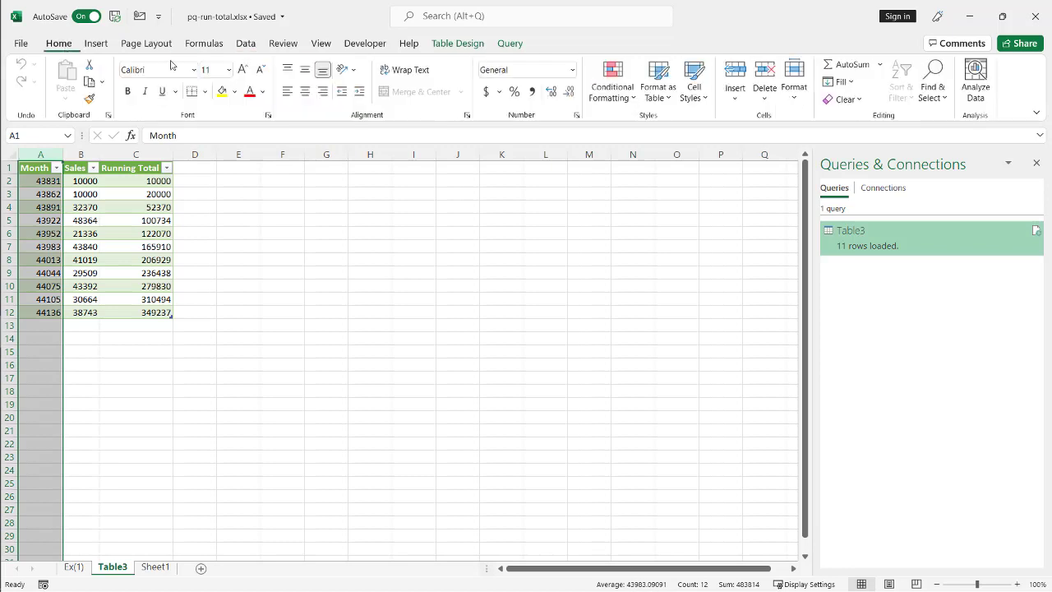
click(573, 69)
click(526, 225)
click(384, 279)
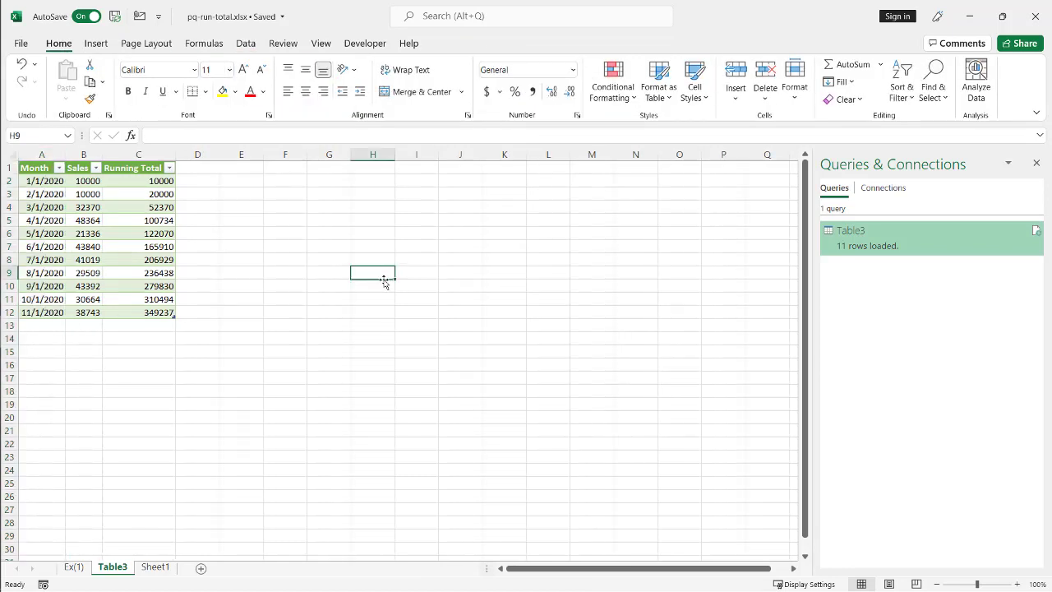